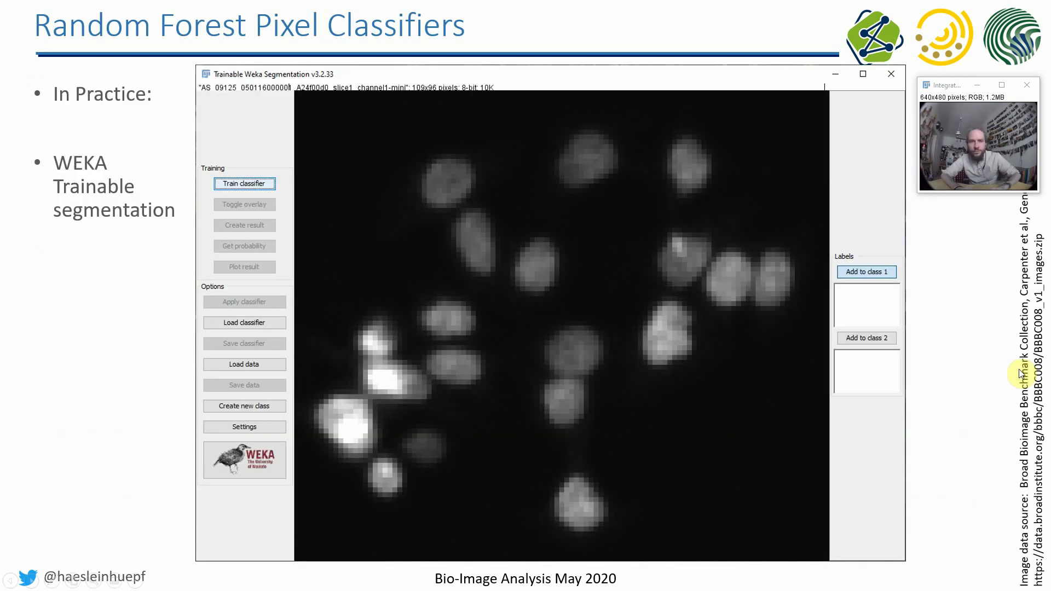
left_click(1021, 372)
left_click(1021, 372)
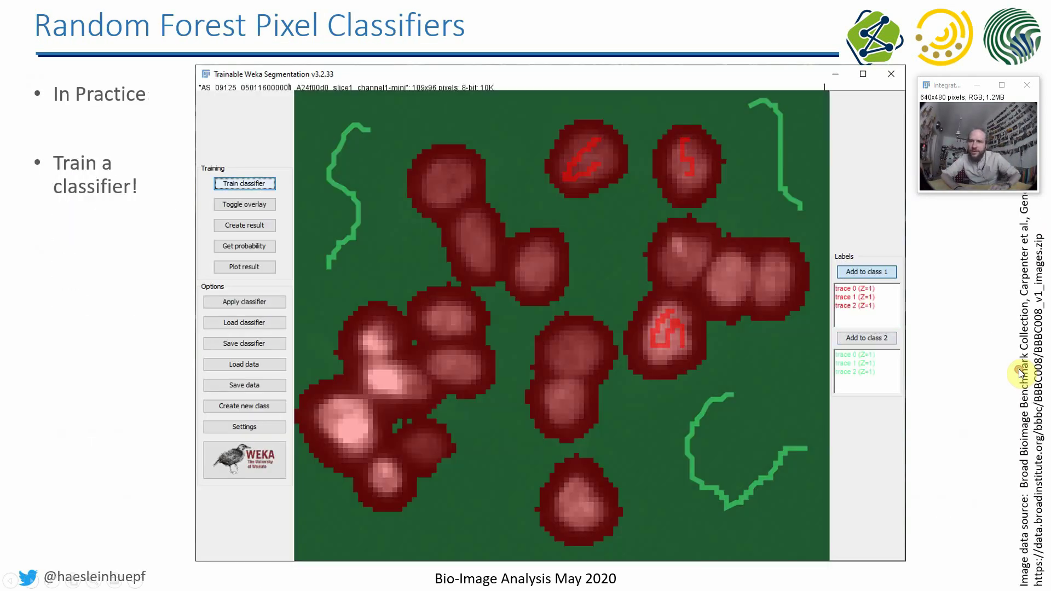
left_click(1021, 373)
left_click(1021, 373)
left_click(1020, 373)
left_click(1020, 373)
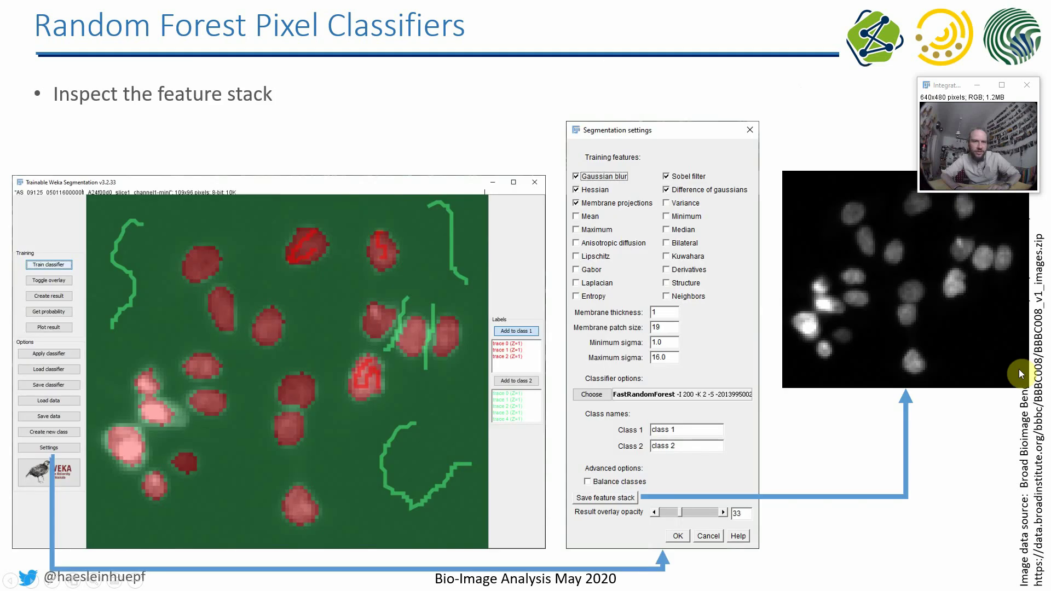
left_click(1021, 373)
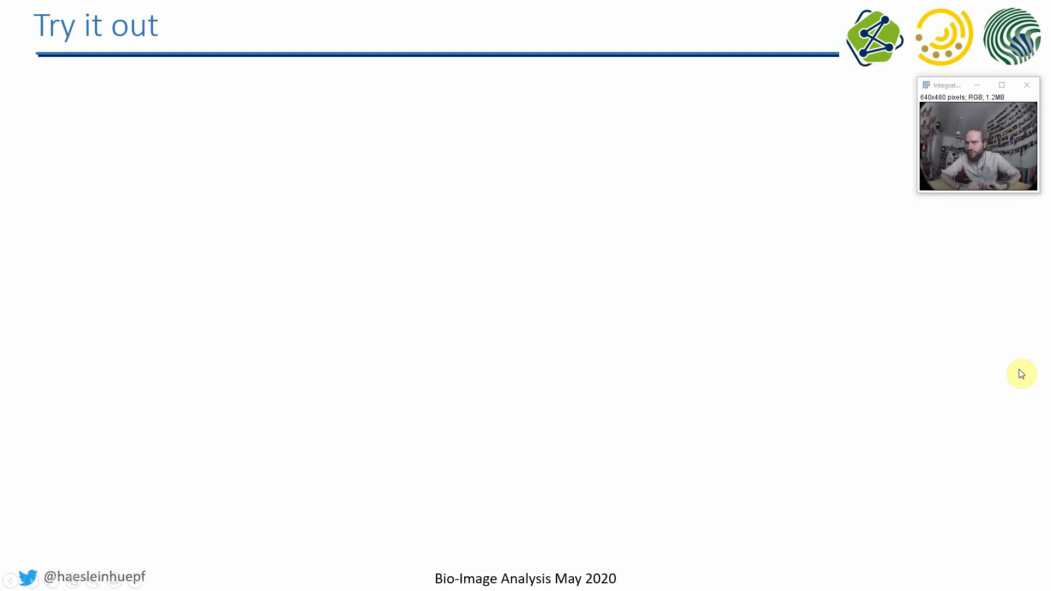
Step: Switch to Fiji, search the commands for "trainable wek" and run Trainable Weka Segmentation on the open nuclei image
key("alt+Tab")
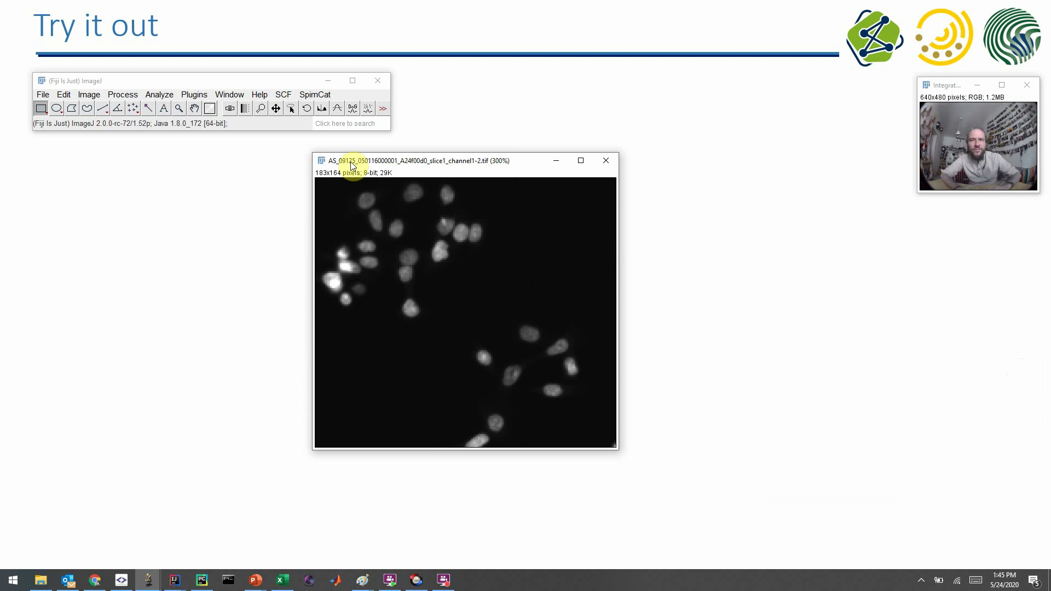
left_click(358, 125)
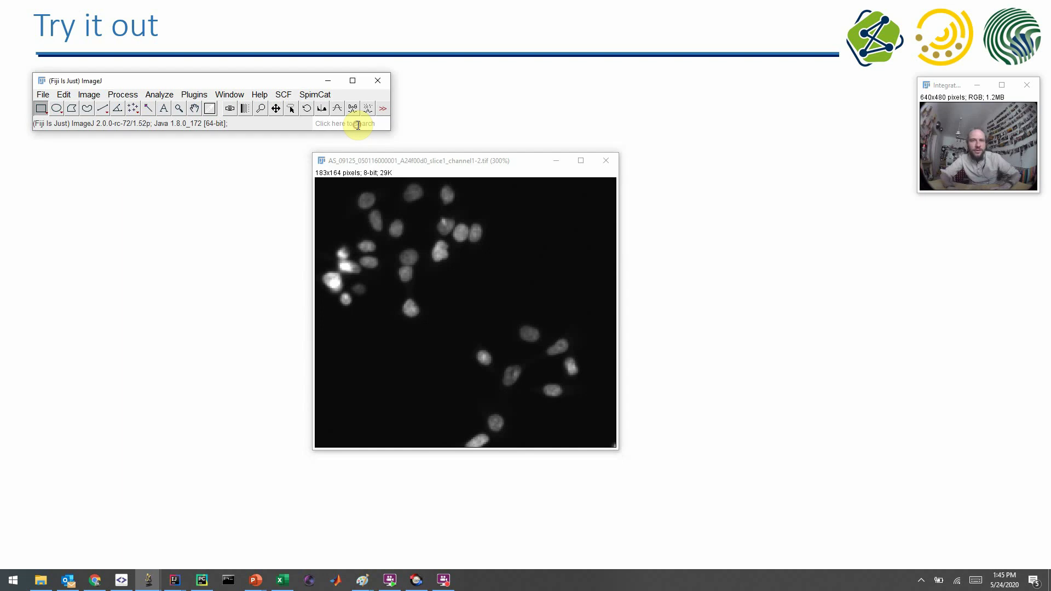
type("trainab")
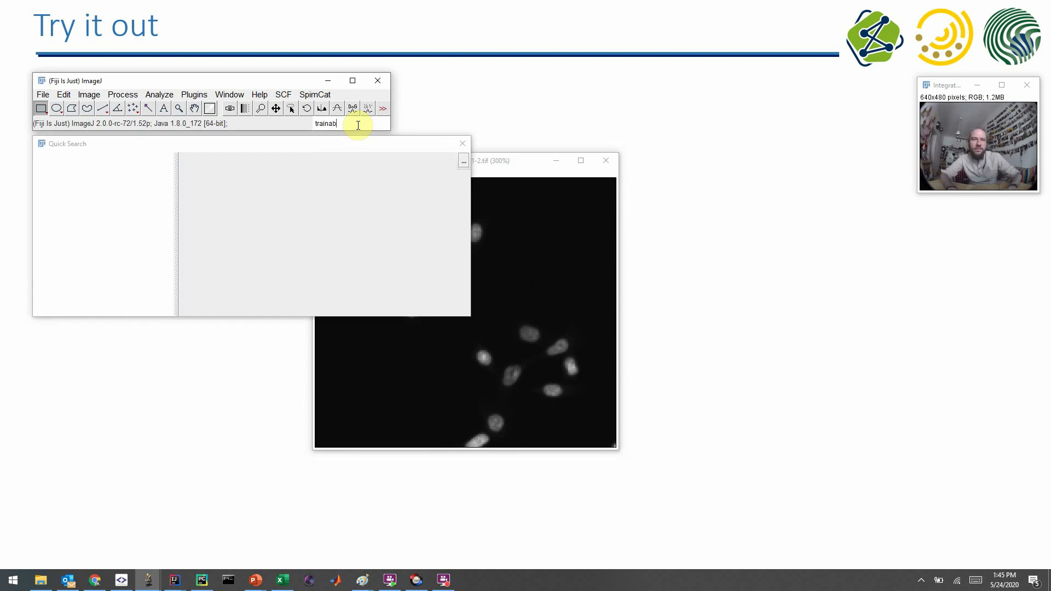
type("le wek")
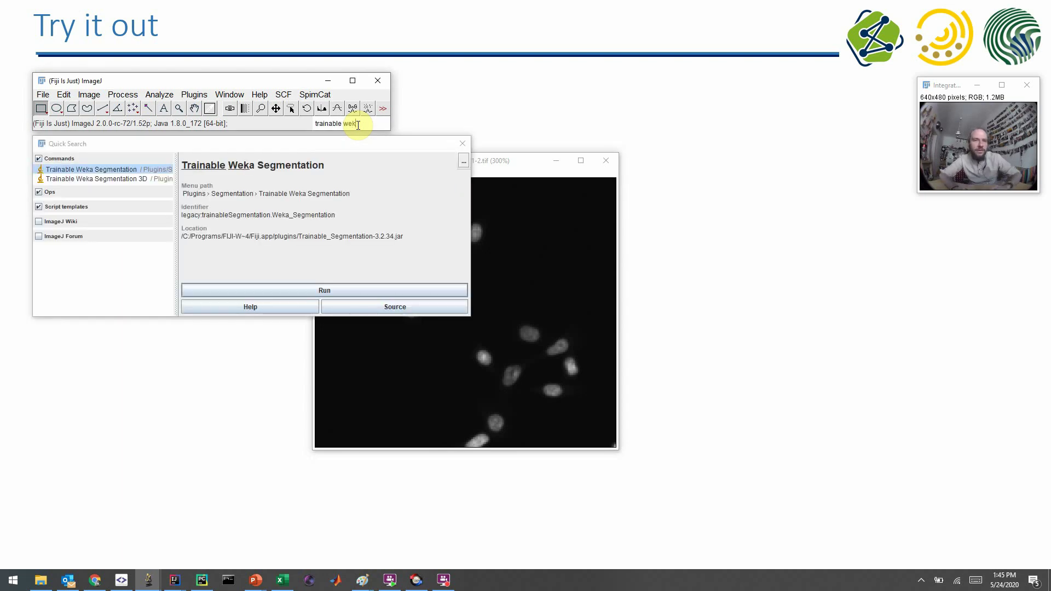
left_click(112, 172)
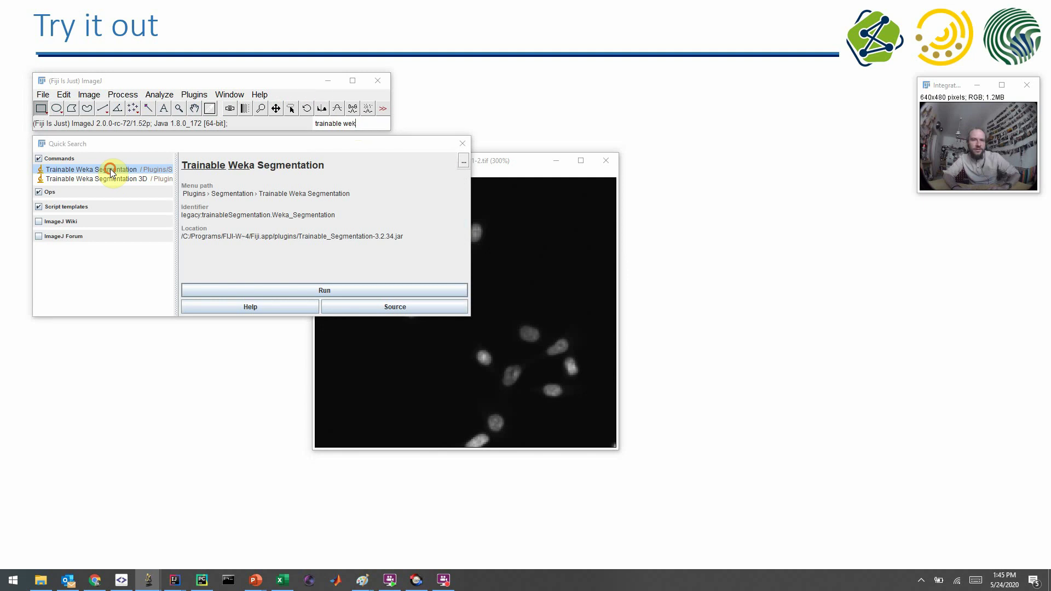
left_click(268, 285)
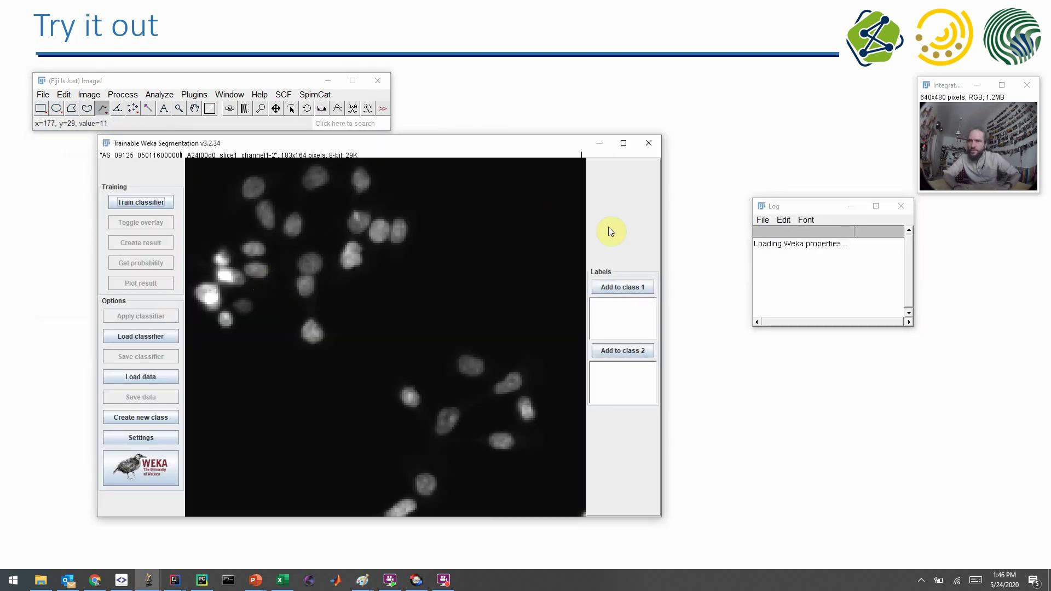
Step: Rearrange the Log and Trainable Weka Segmentation windows so that neither covers the other
left_click(789, 209)
left_click_drag(790, 209, 904, 430)
left_click_drag(467, 151, 501, 161)
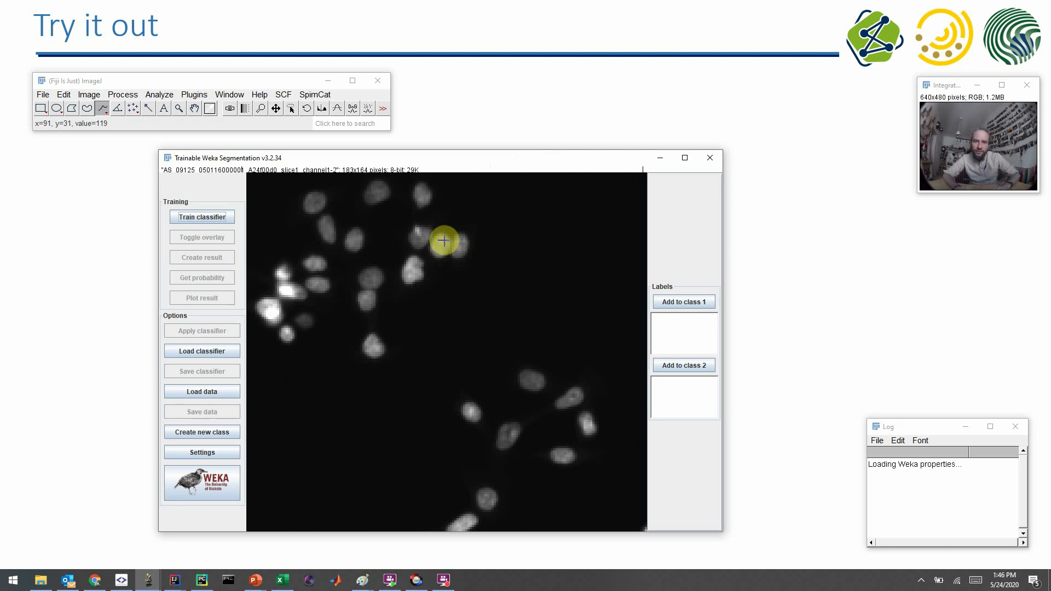
Step: Trace short freehand lines inside three bright nuclei, adding each trace to class 1
mouse_move(441, 240)
left_mouse_down()
mouse_move(432, 246)
mouse_move(441, 249)
left_mouse_up()
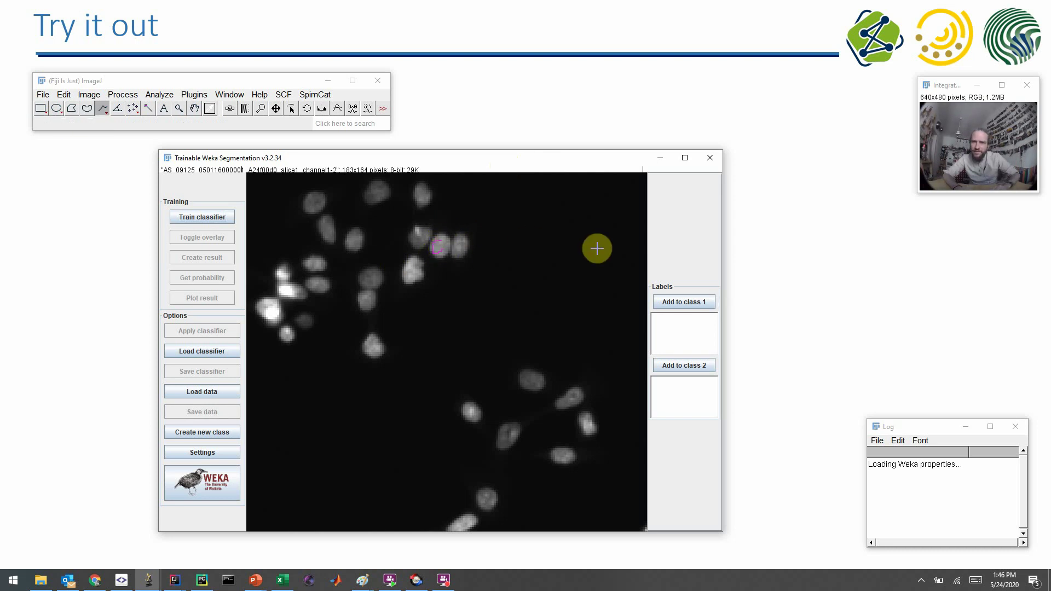
left_click(699, 305)
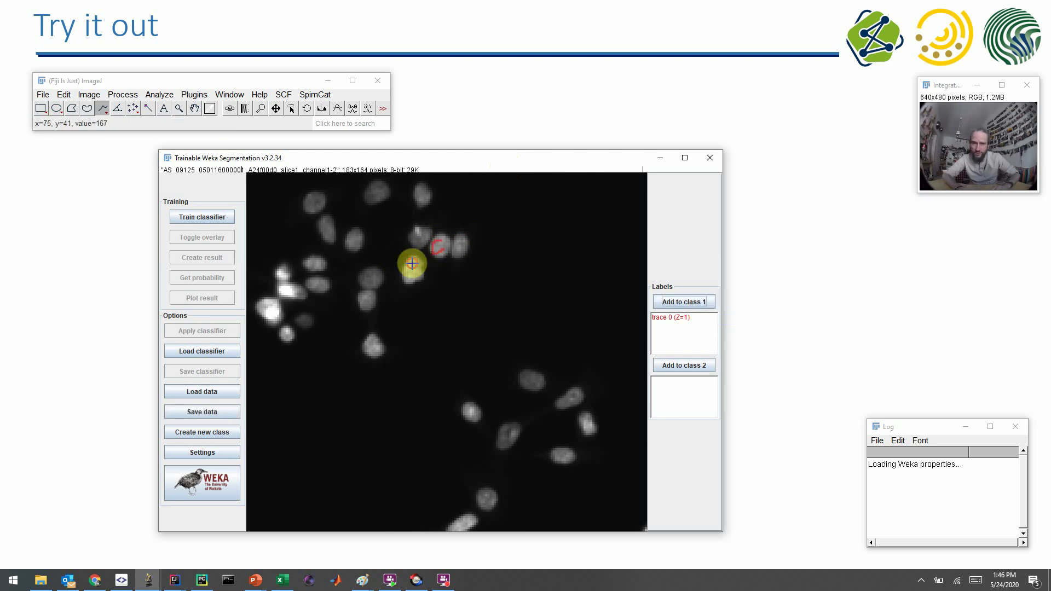
left_click_drag(411, 264, 415, 278)
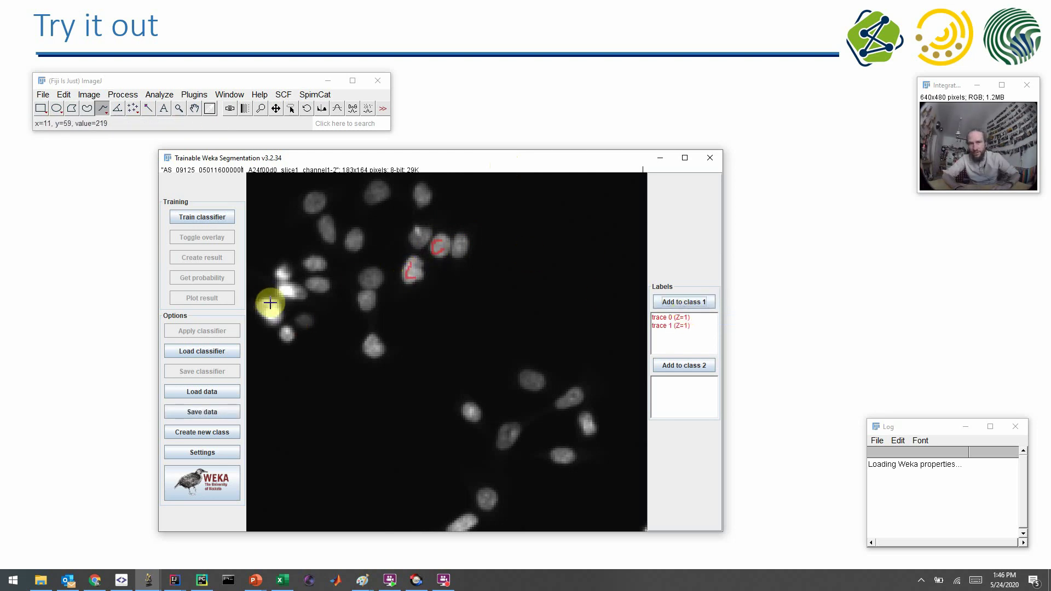
left_click_drag(268, 305, 270, 312)
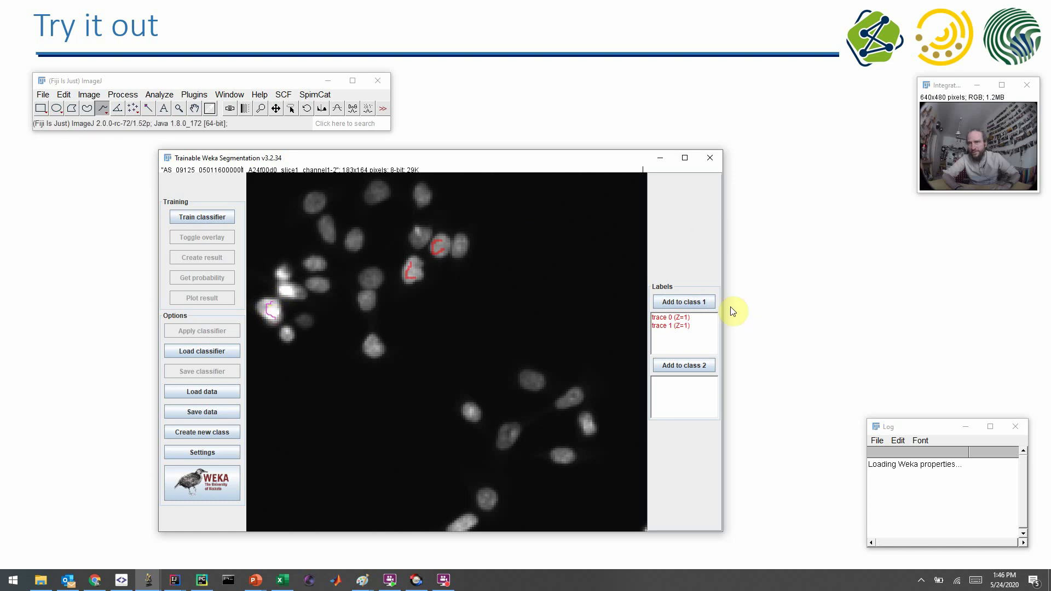
left_click(706, 304)
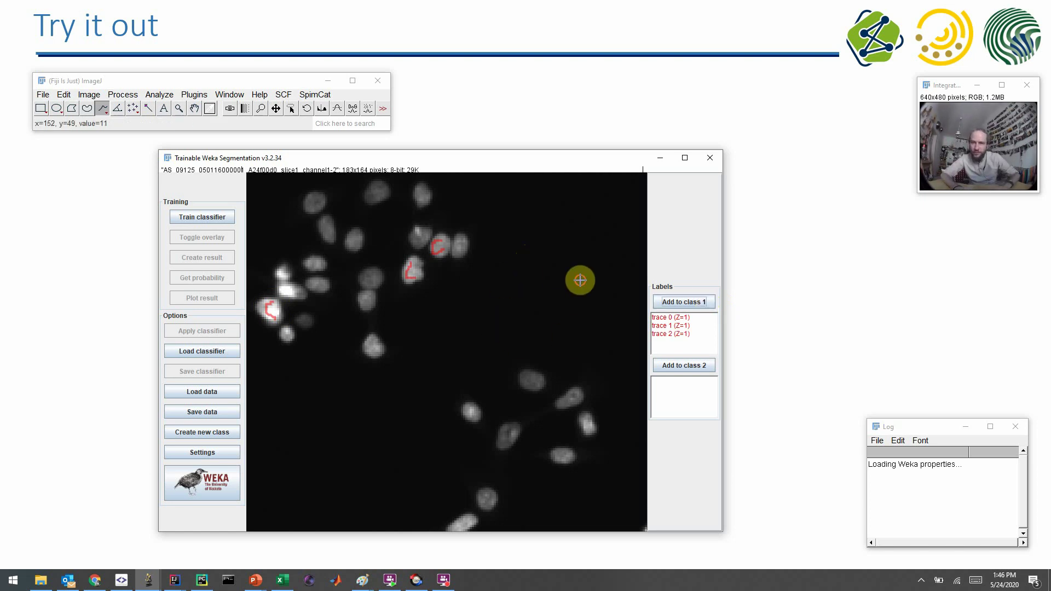
Step: Trace a long diagonal line through the dark background between the two nuclei groups and add it to class 2
mouse_move(579, 280)
left_mouse_down()
mouse_move(469, 331)
mouse_move(333, 504)
left_mouse_up()
left_click(687, 364)
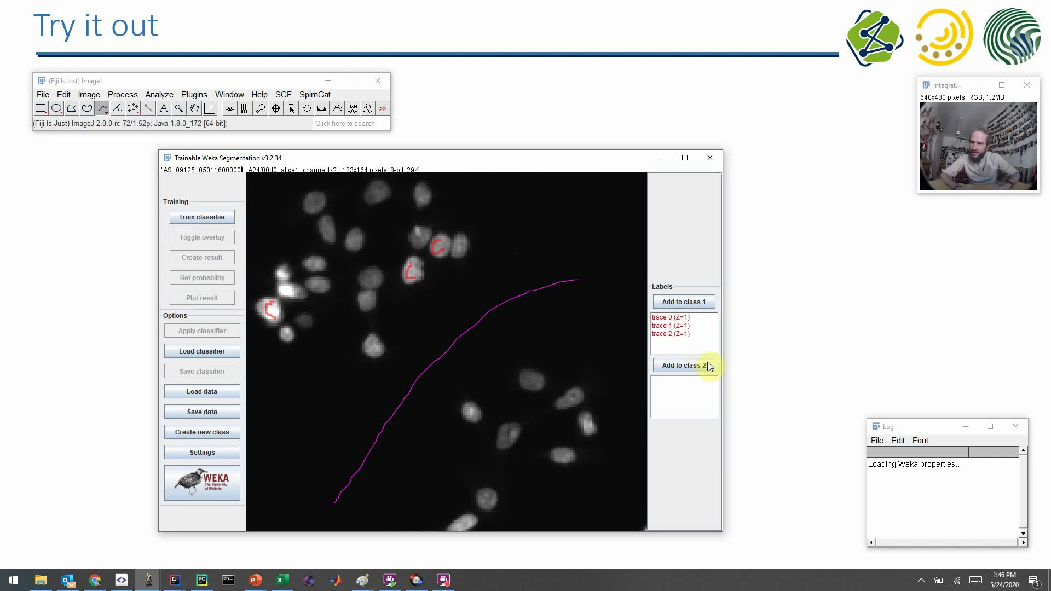
left_click(704, 364)
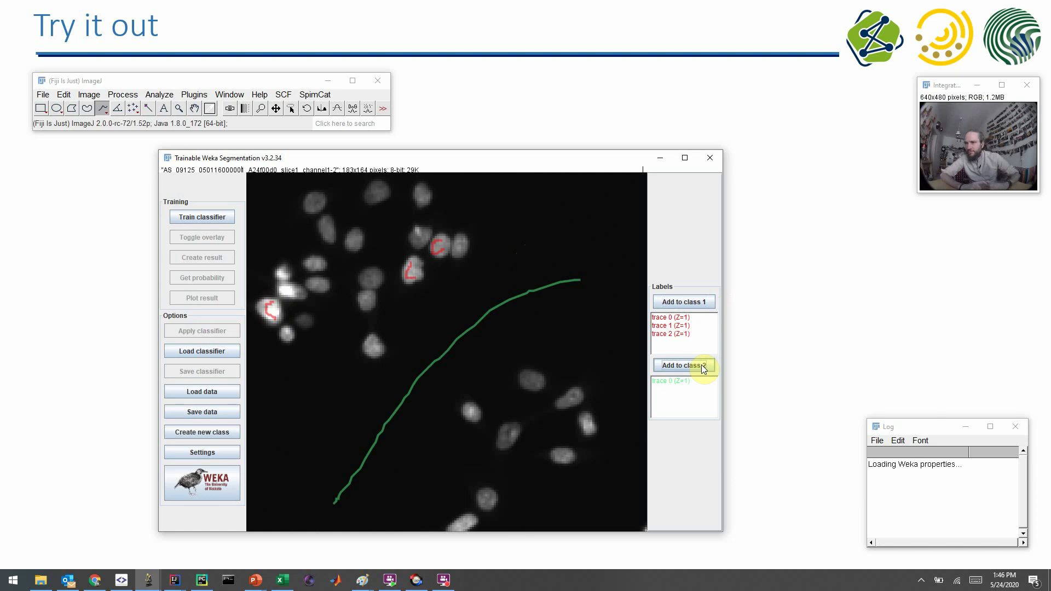
Step: Train the classifier and switch the result overlay off and on again to compare it with the original image
left_click(228, 218)
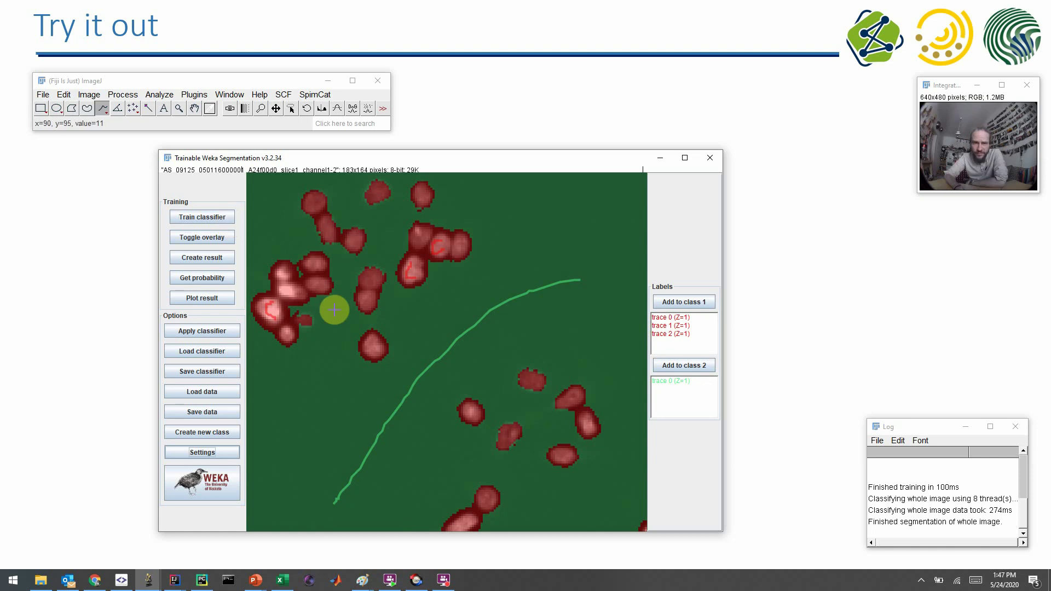
left_click(197, 241)
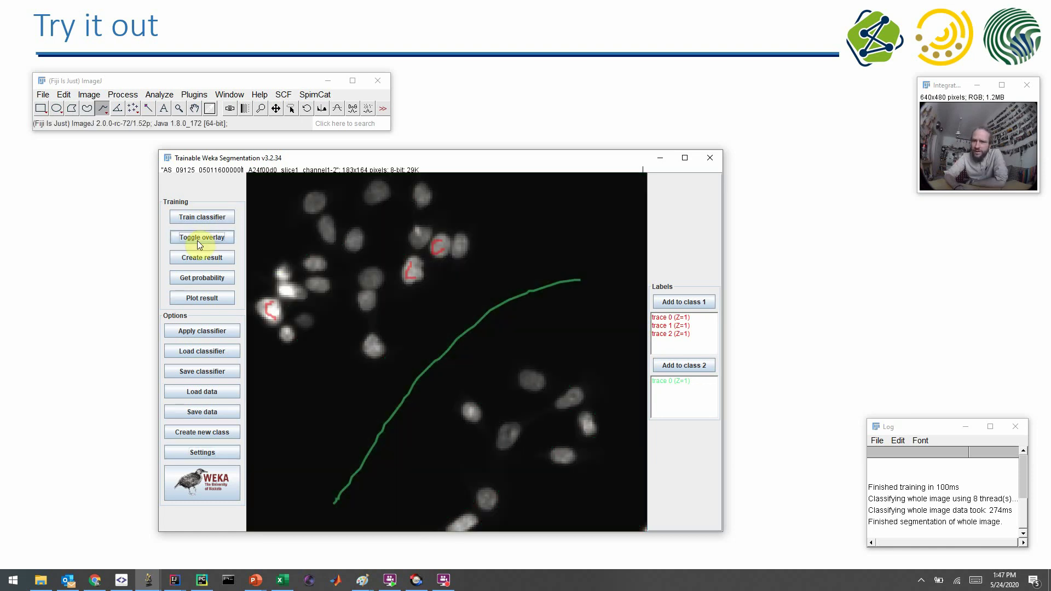
left_click(198, 241)
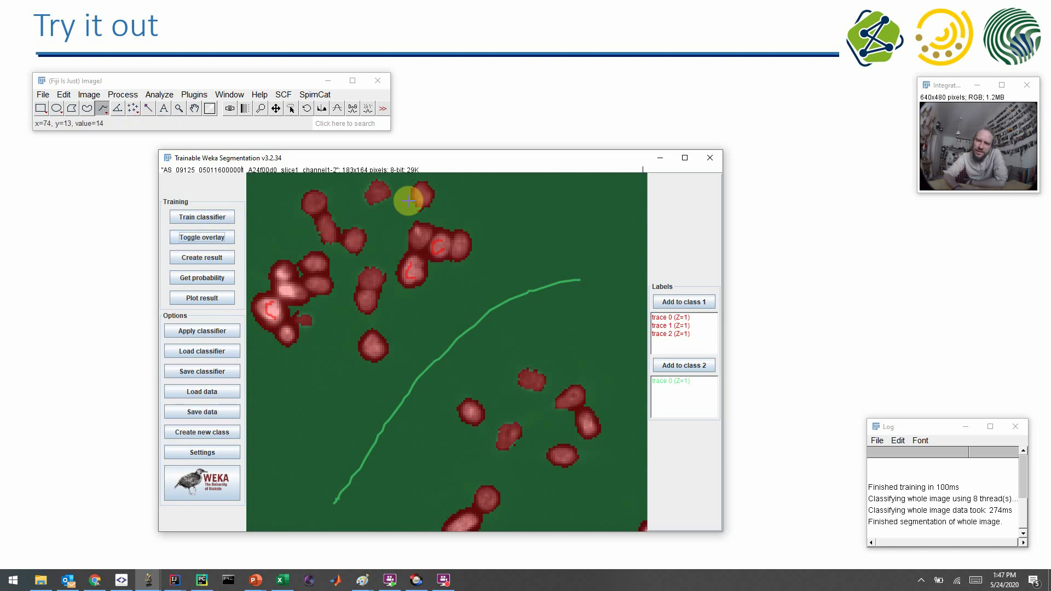
Step: Trace a background line through the gap between the touching nuclei in the upper cluster, add it to class 2 and retrain the classifier
left_click_drag(411, 289, 427, 261)
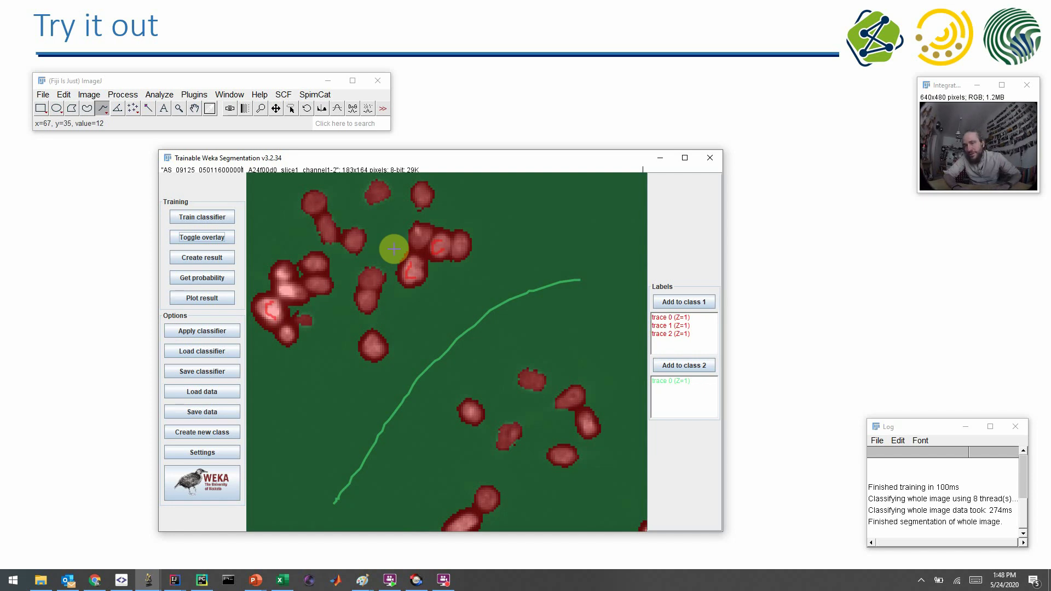
mouse_move(395, 250)
left_mouse_down()
mouse_move(428, 255)
mouse_move(447, 273)
left_mouse_up()
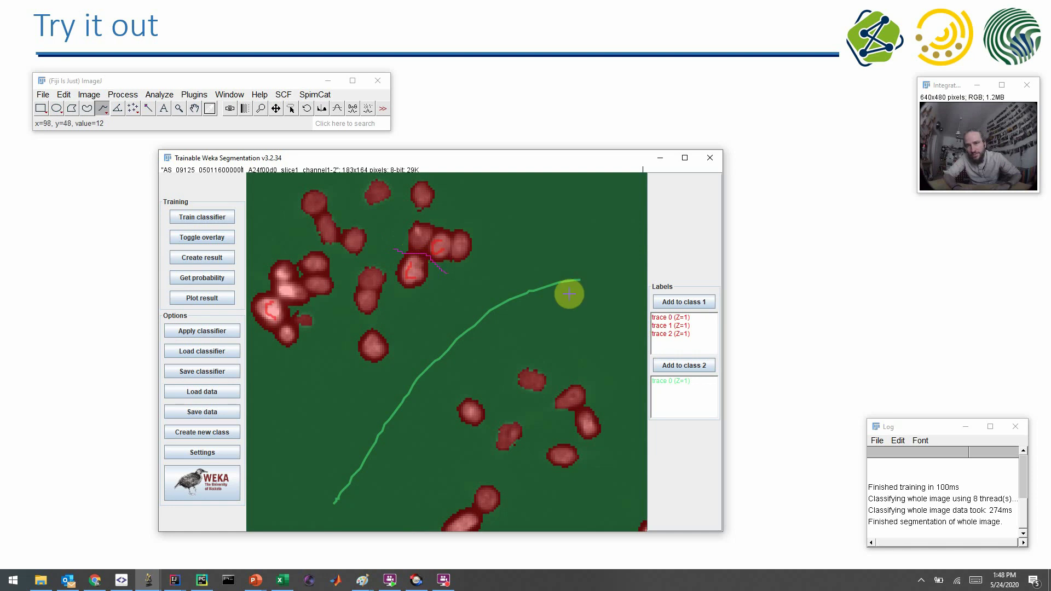
left_click(681, 364)
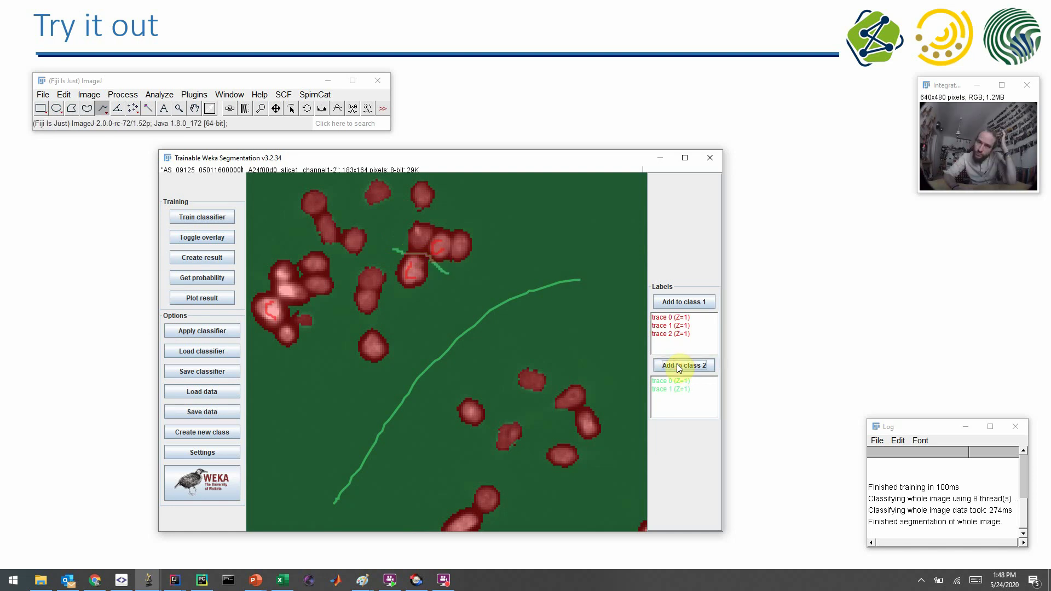
left_click(372, 268)
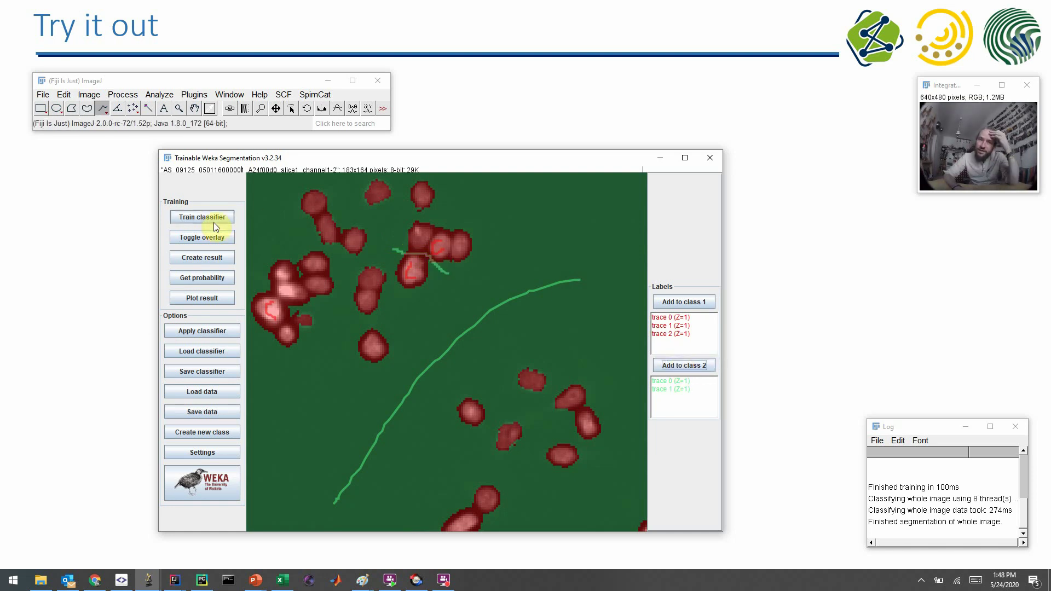
left_click(213, 219)
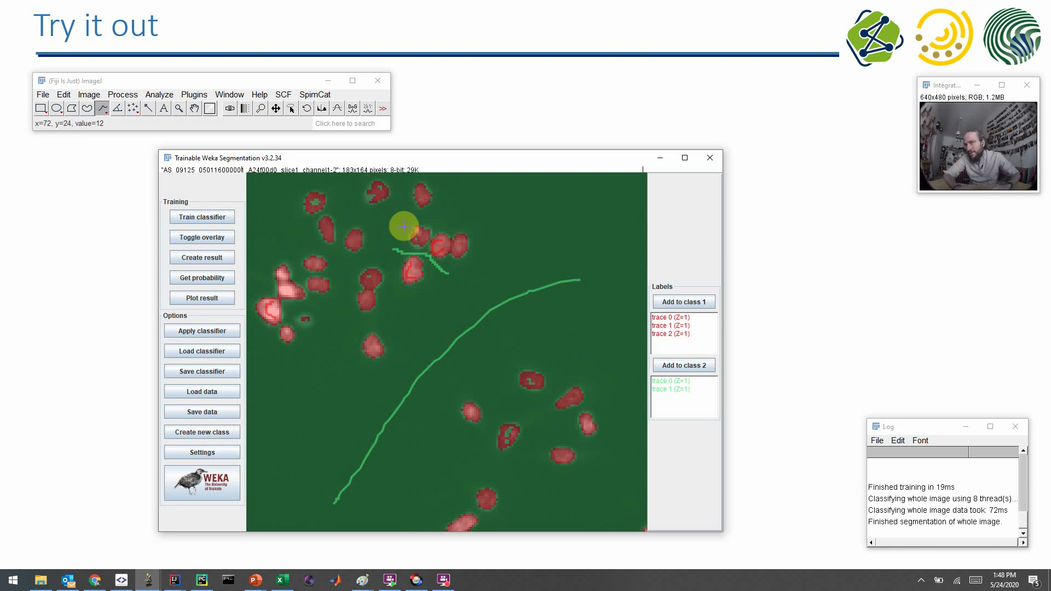
Step: Add two more nucleus traces to class 1, including one inside the dim nucleus with gaps in the lower group, and retrain the classifier
left_click(668, 303)
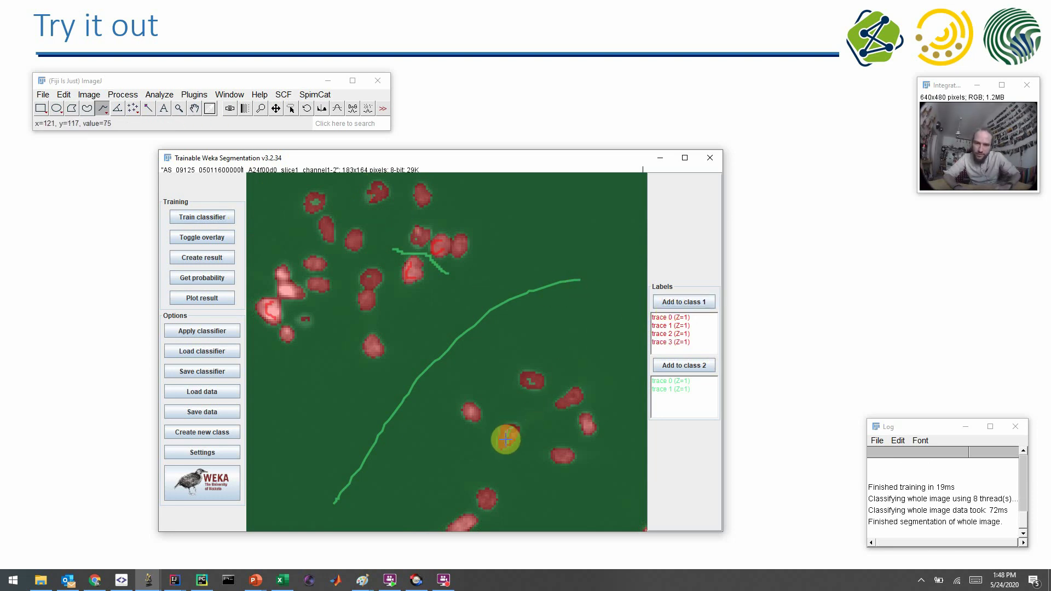
left_click_drag(505, 440, 504, 441)
left_click(686, 303)
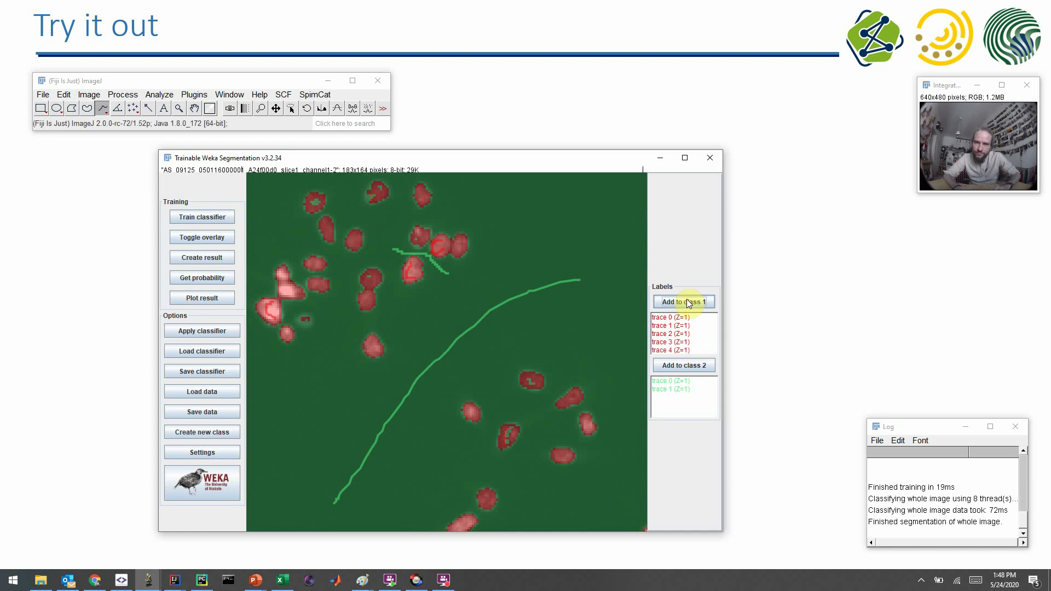
left_click(216, 217)
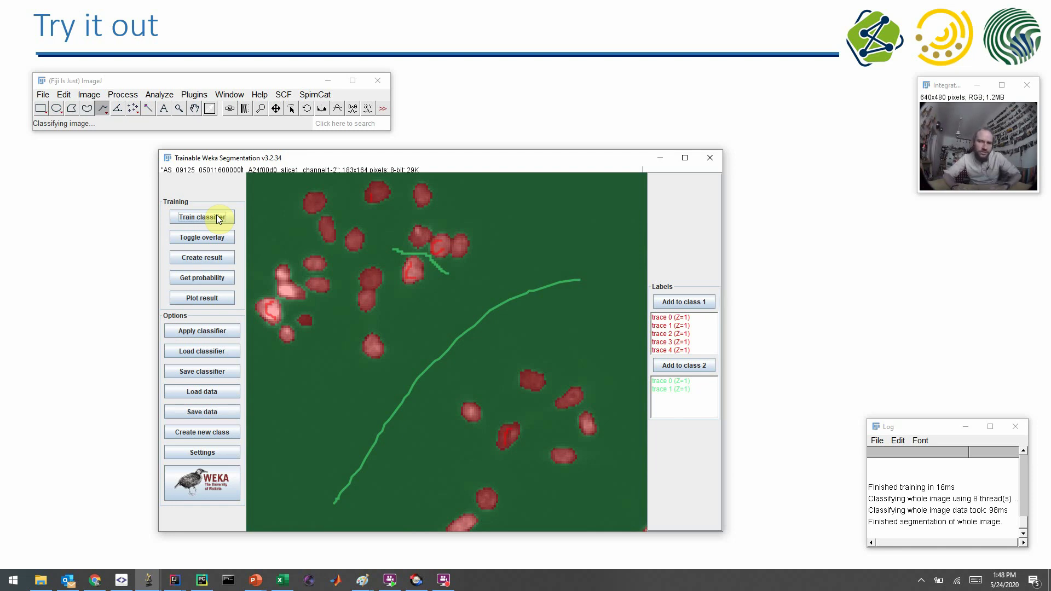
Step: Disable Membrane projections in the segmentation settings, save the feature stack as feature-stack.tif in 08_Machine_Learning, and cancel the settings dialog
left_click(184, 452)
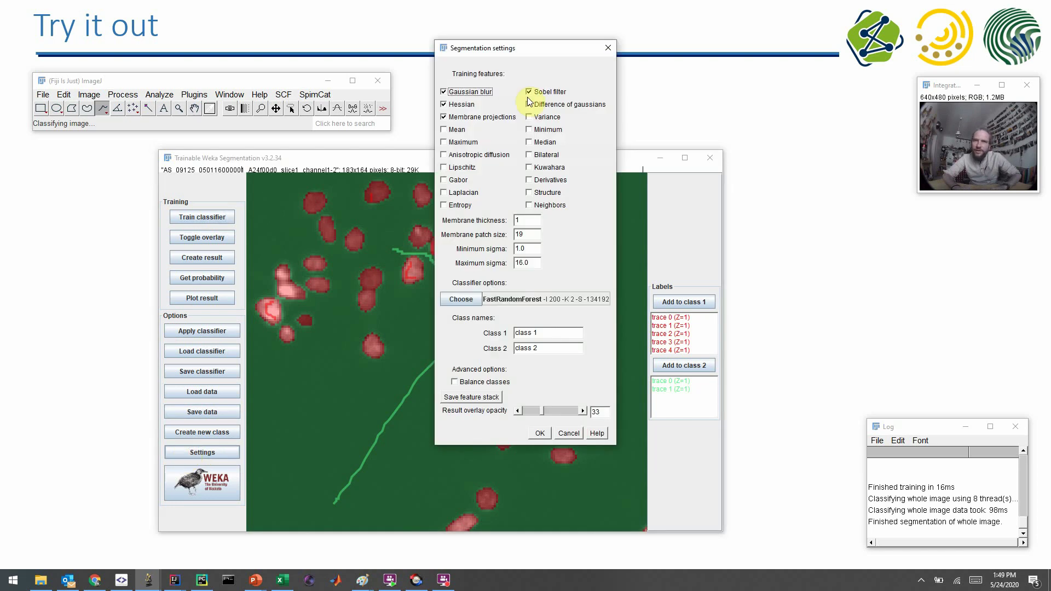
left_click(539, 104)
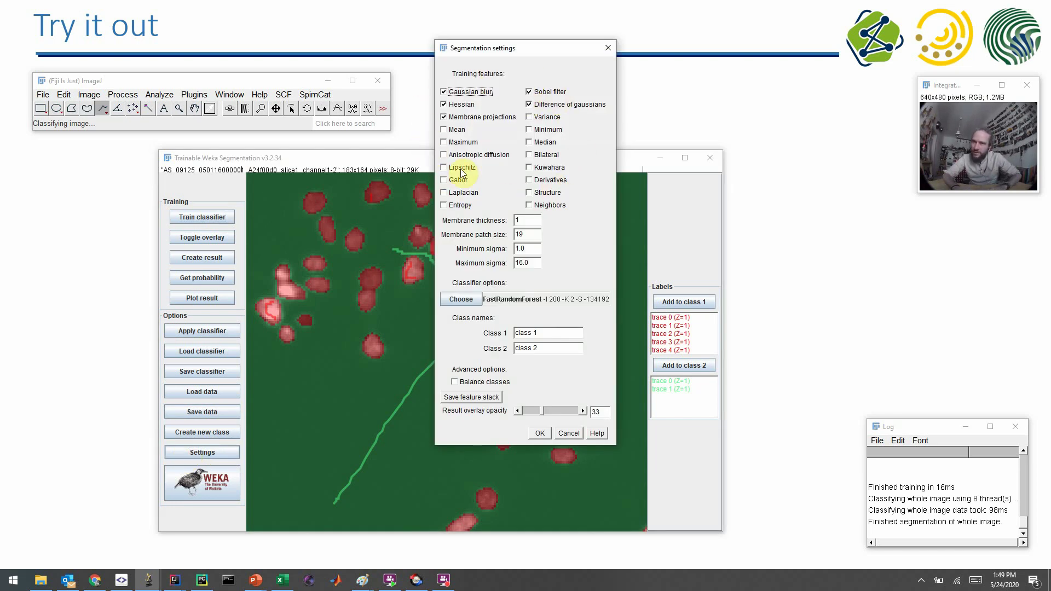
left_click(491, 117)
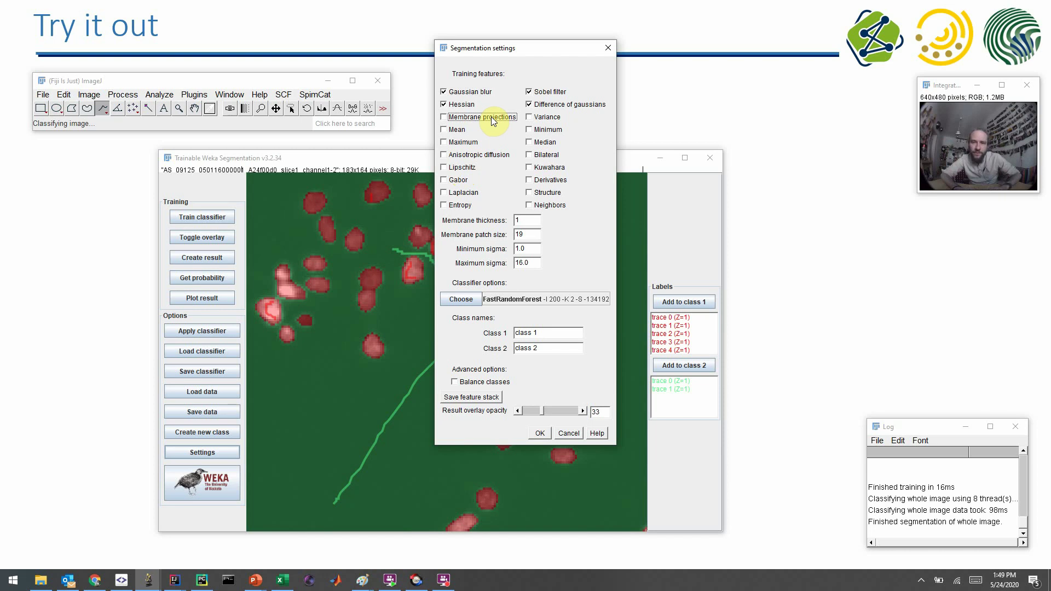
left_click(488, 401)
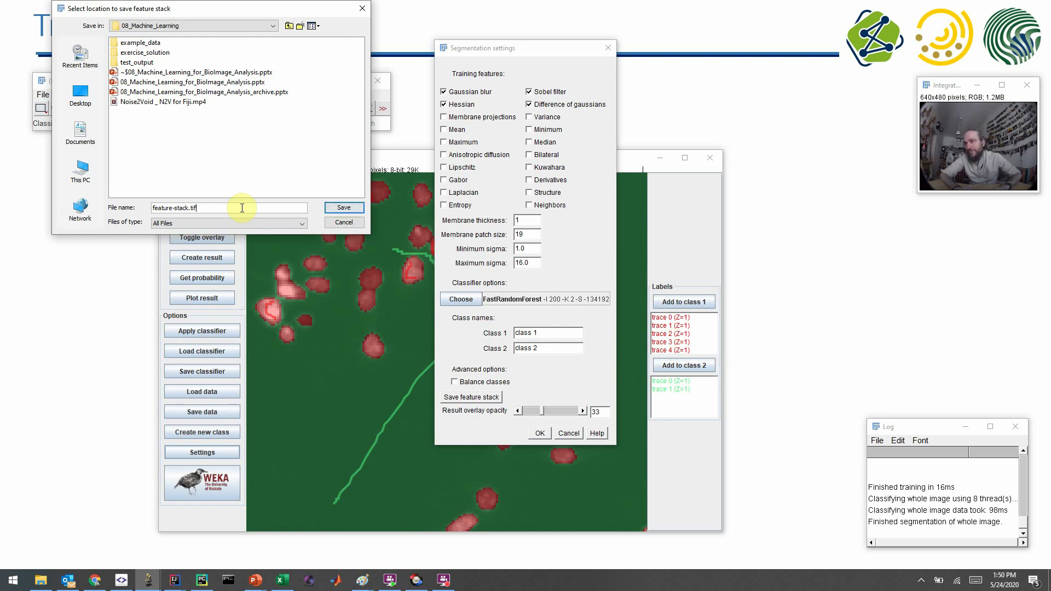
left_click(349, 208)
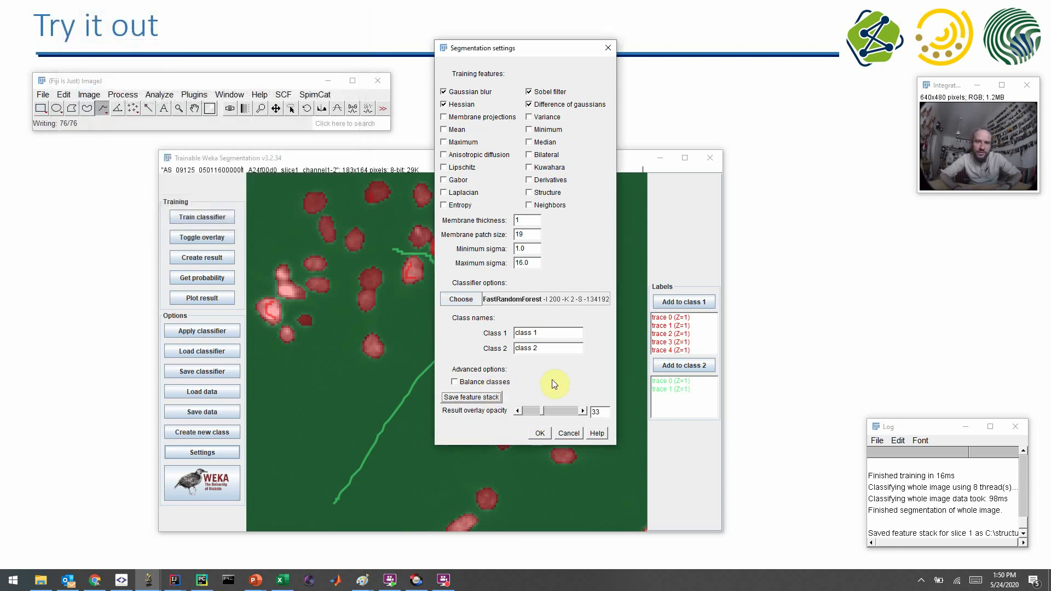
left_click(569, 434)
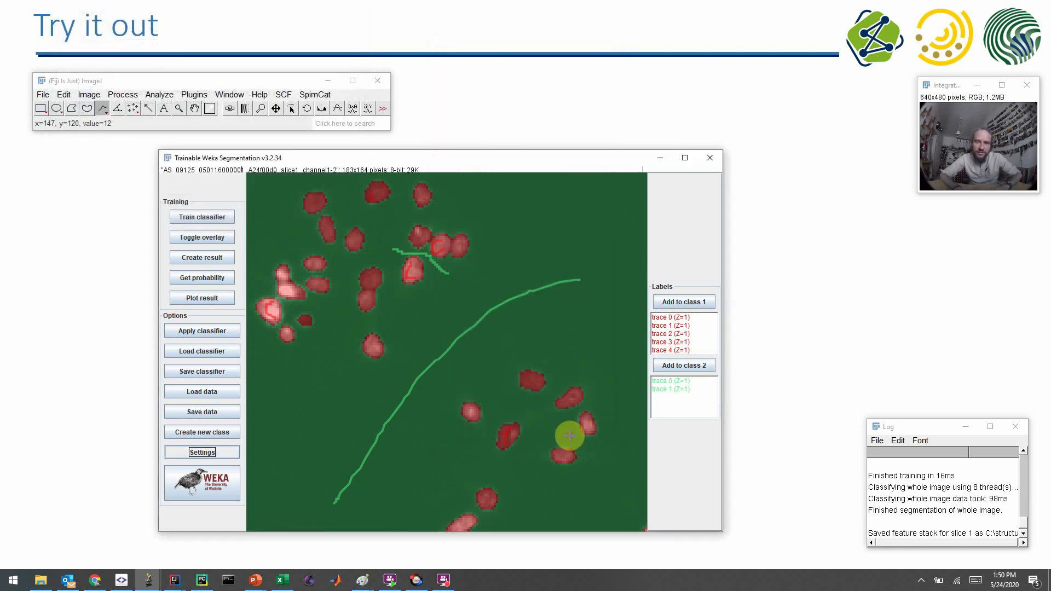
Step: Open feature-stack0001.tif from the 08_Machine_Learning folder in Fiji
left_click(40, 581)
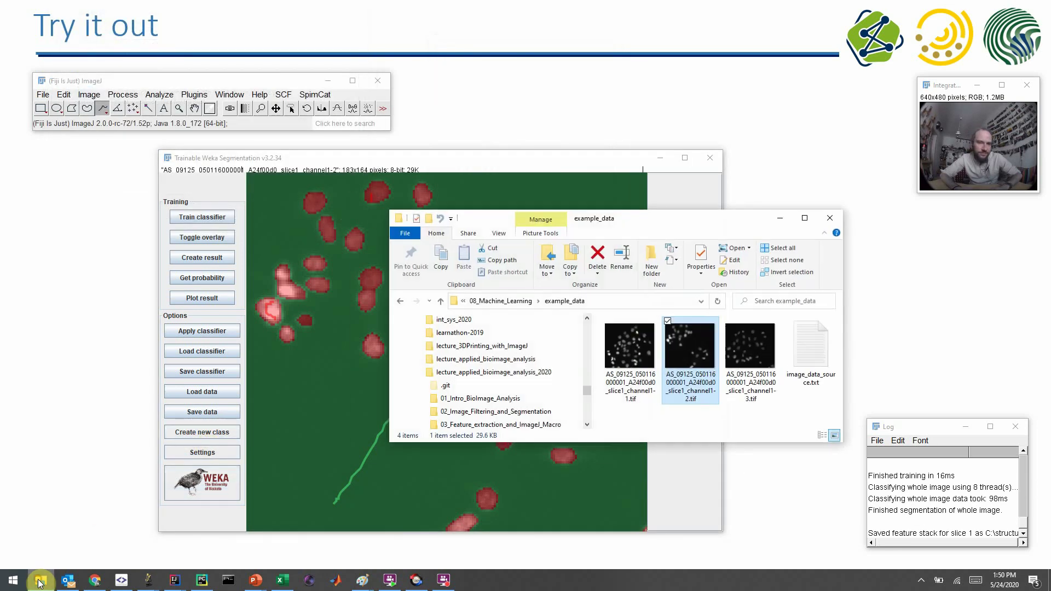
left_click(502, 301)
scroll(710, 415, "down", 1)
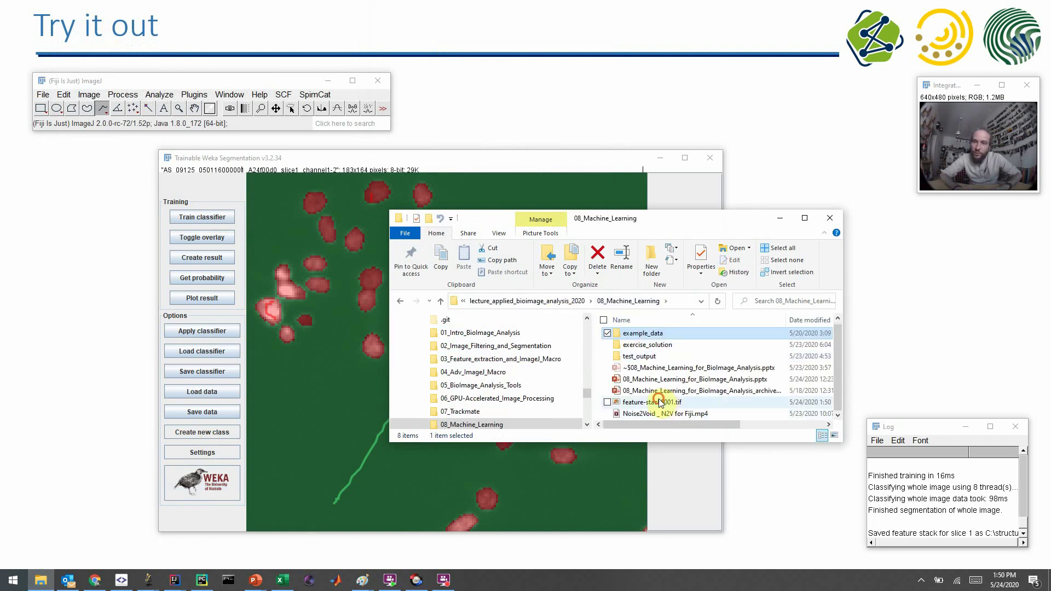
left_click_drag(657, 403, 261, 122)
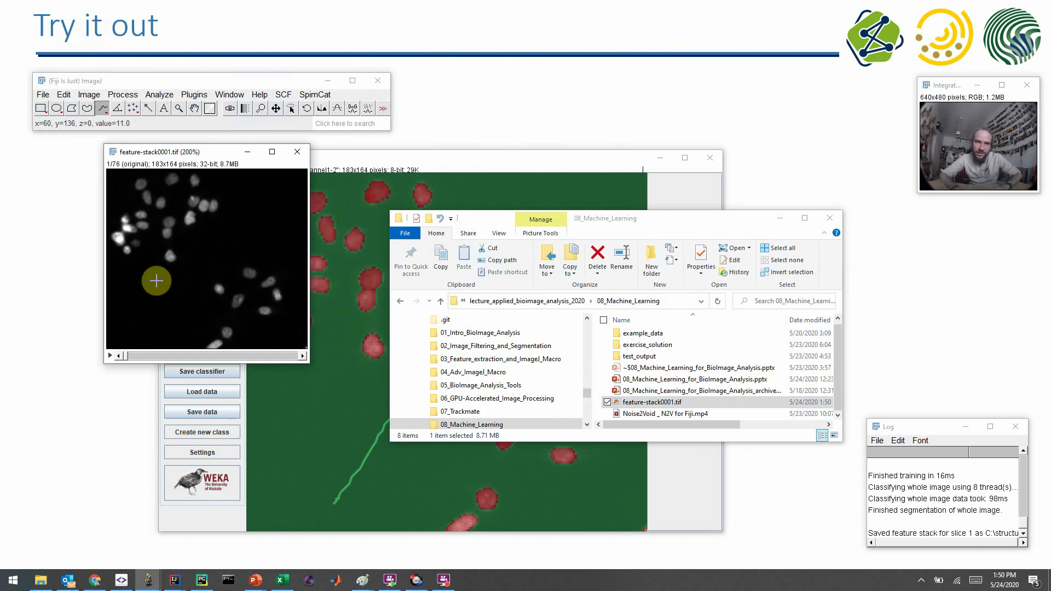
Step: Page through the feature stack slices up to slice 30 to examine the Sobel, Hessian and other filter responses
left_click(303, 356)
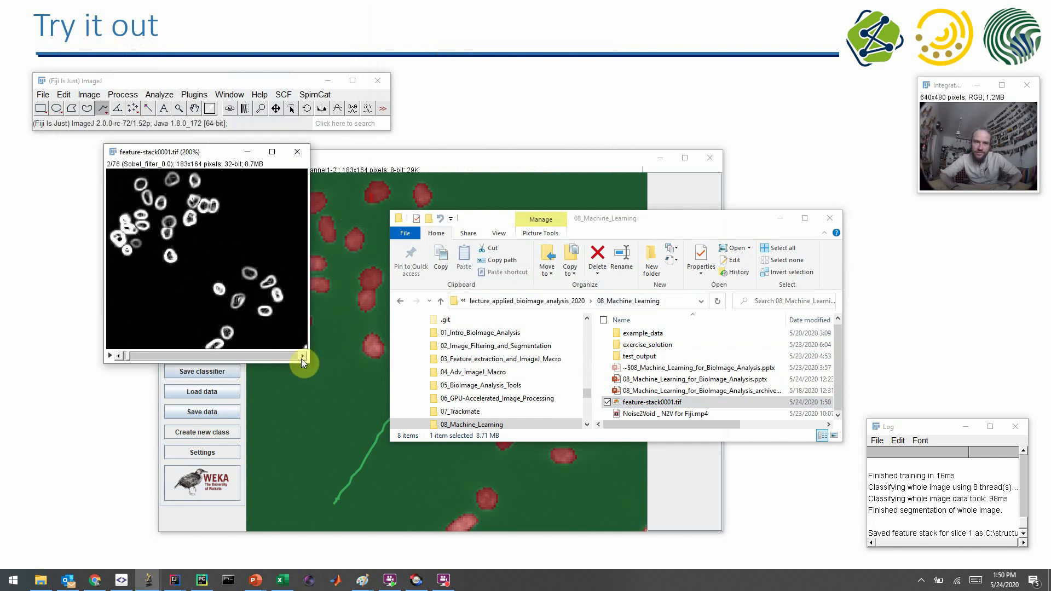
left_click(302, 356)
left_click(303, 357)
left_click(302, 357)
left_click(302, 357)
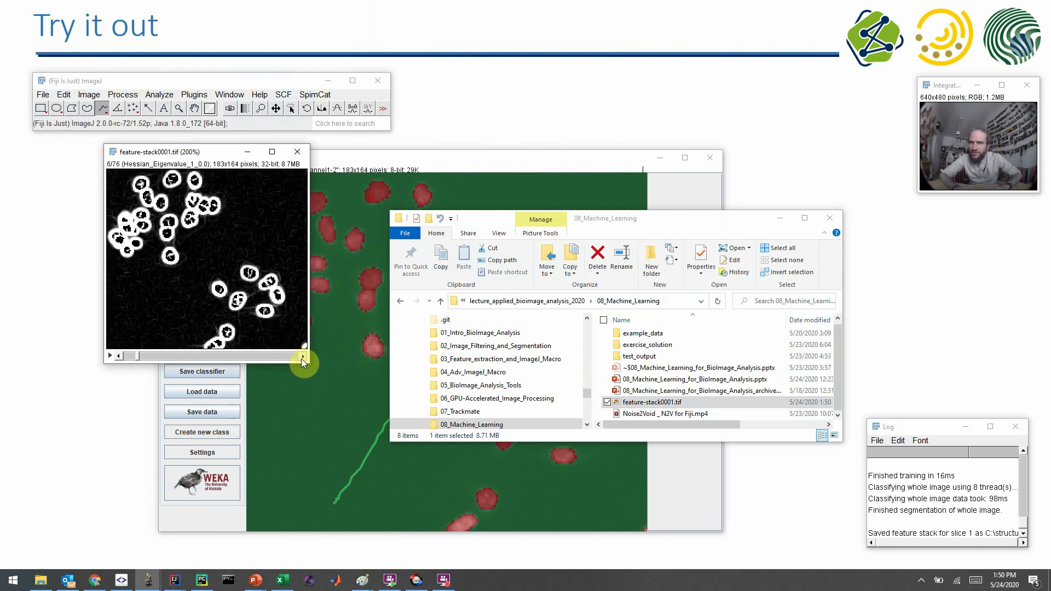
left_click(302, 356)
left_click(303, 357)
left_click(302, 357)
left_click(302, 356)
left_click(302, 357)
left_click(303, 357)
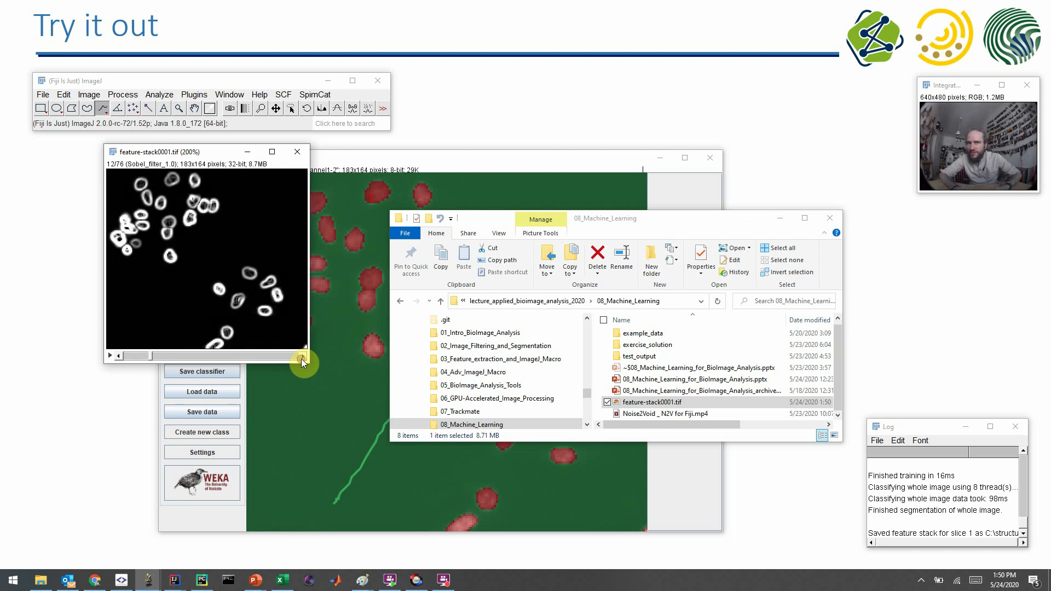
left_click(302, 357)
left_click(302, 356)
left_click(301, 357)
left_click(302, 357)
left_click(301, 358)
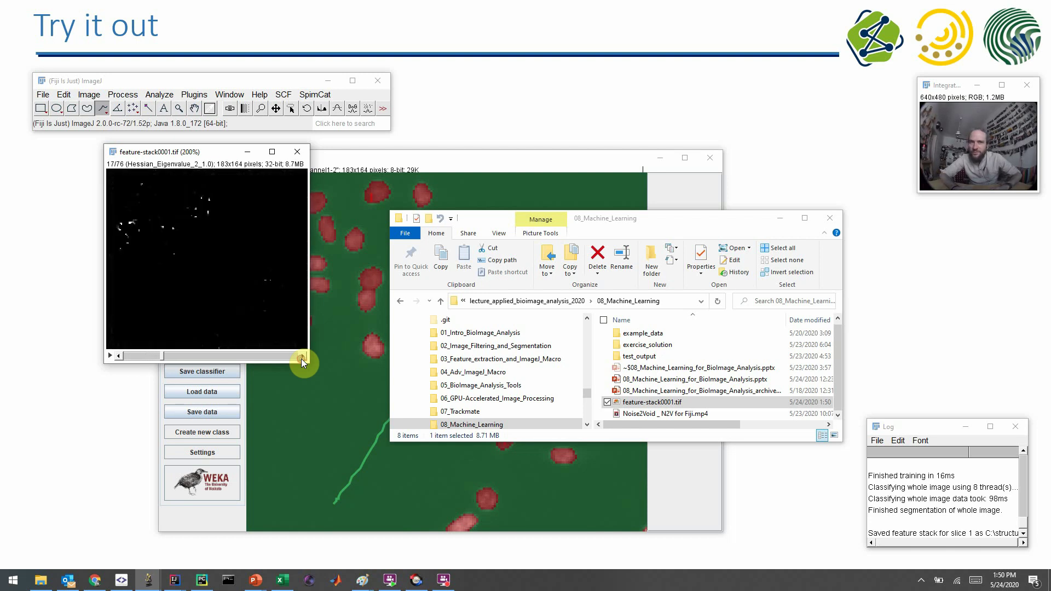
left_click(302, 357)
left_click(302, 358)
left_click(302, 357)
left_click(302, 358)
left_click(302, 357)
left_click(301, 357)
left_click(302, 357)
left_click(302, 357)
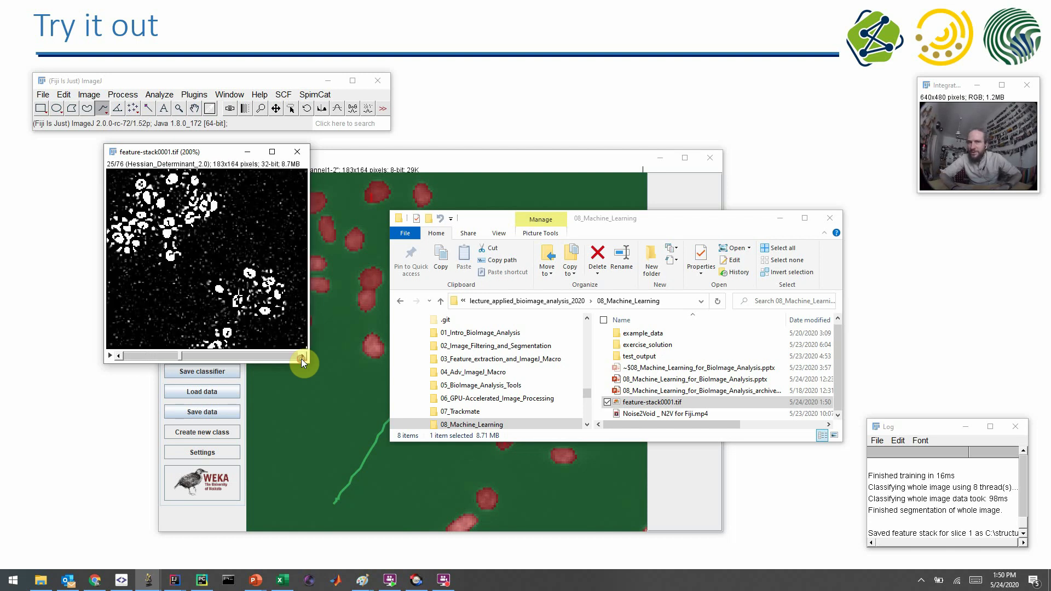
left_click(302, 357)
left_click(302, 357)
left_click(301, 357)
left_click(302, 357)
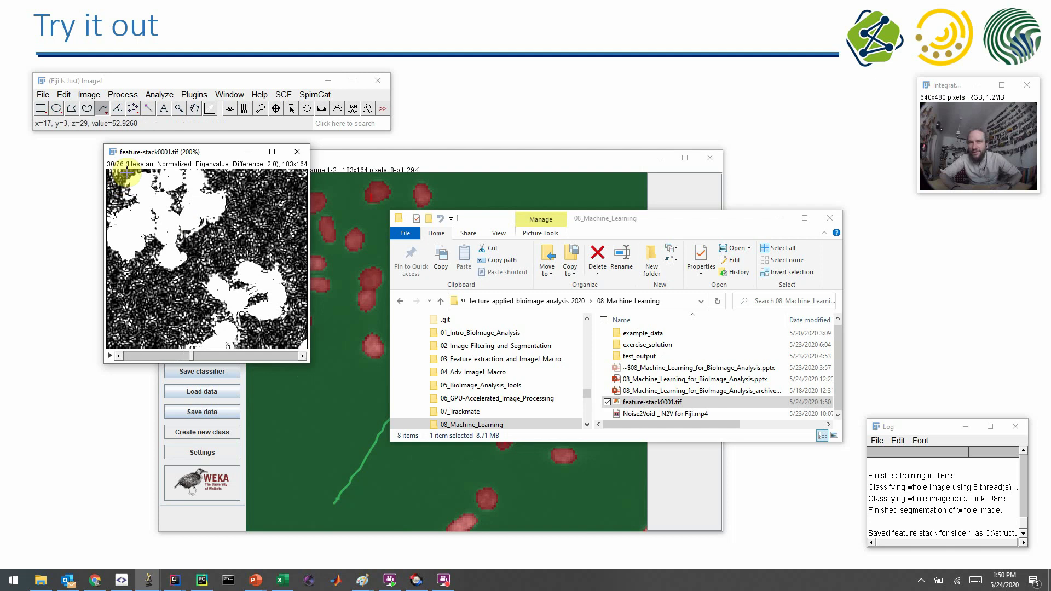
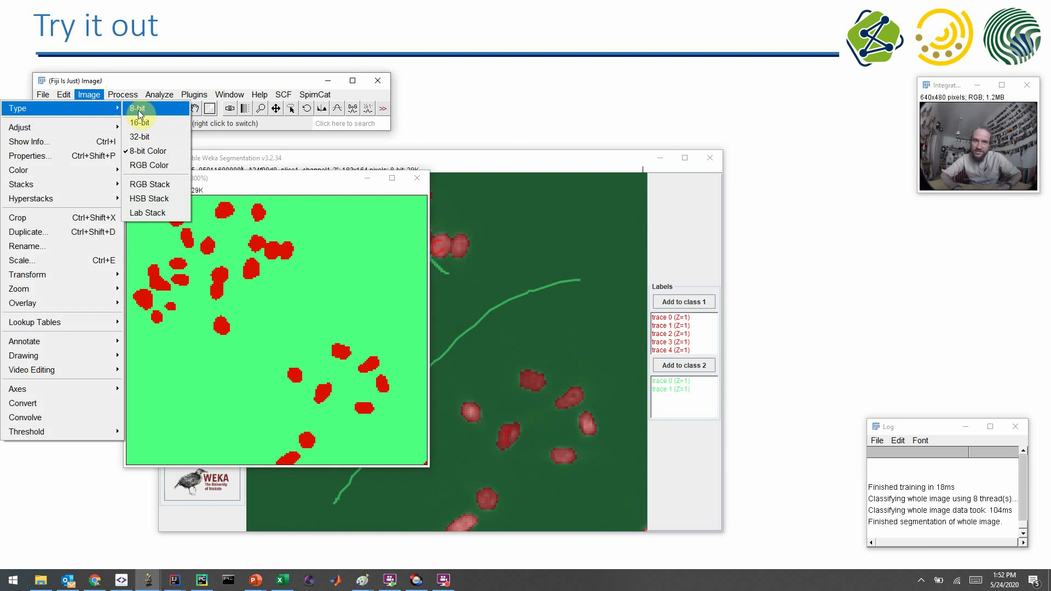
Step: Convert the classified image to 8-bit and threshold the nuclei into a binary mask with Dark background disabled
left_click(137, 109)
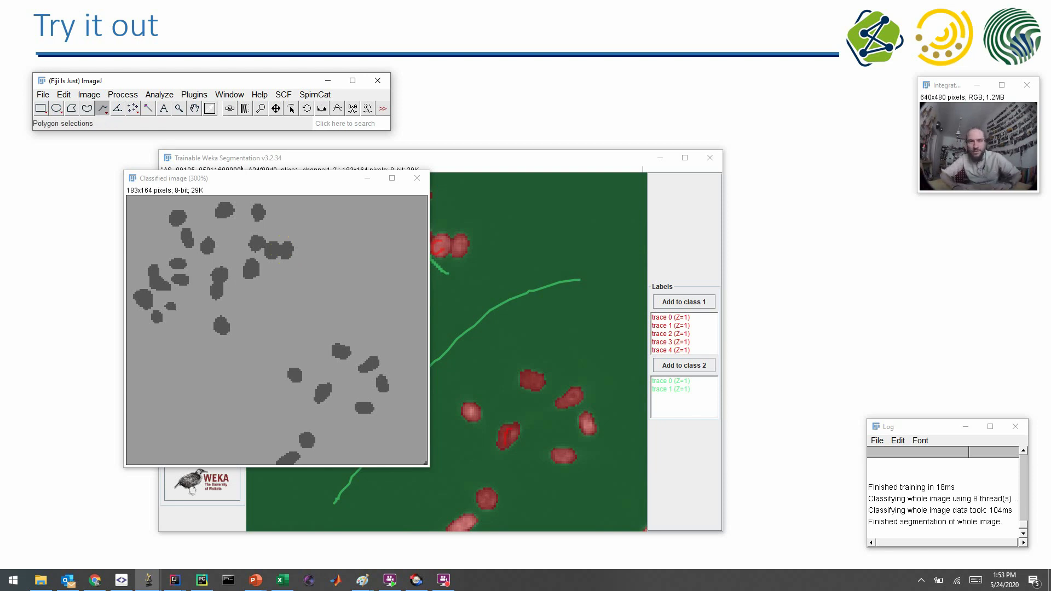
left_click(89, 94)
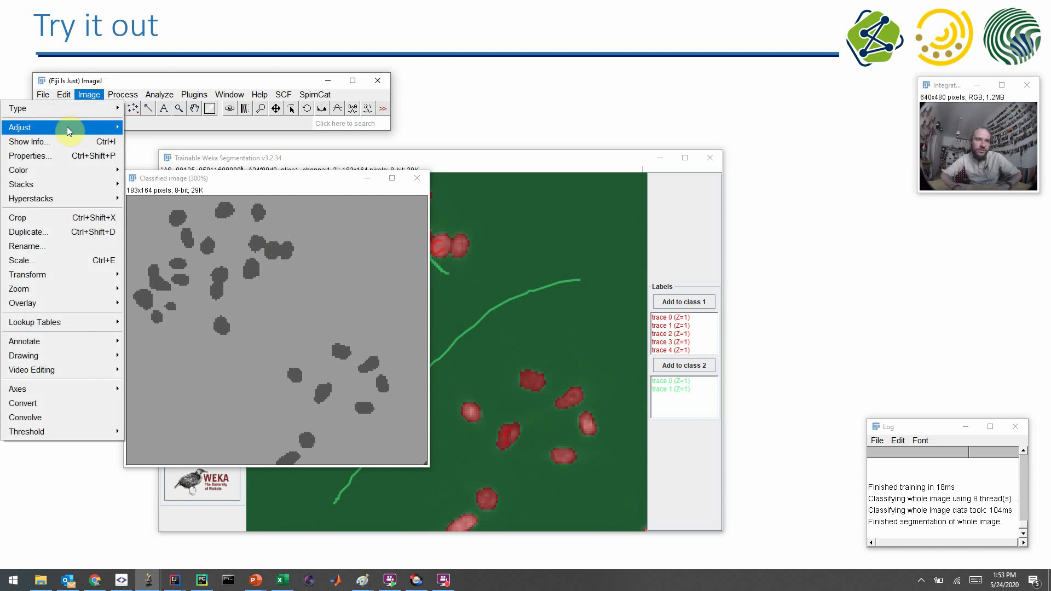
mouse_move(69, 130)
left_click(177, 170)
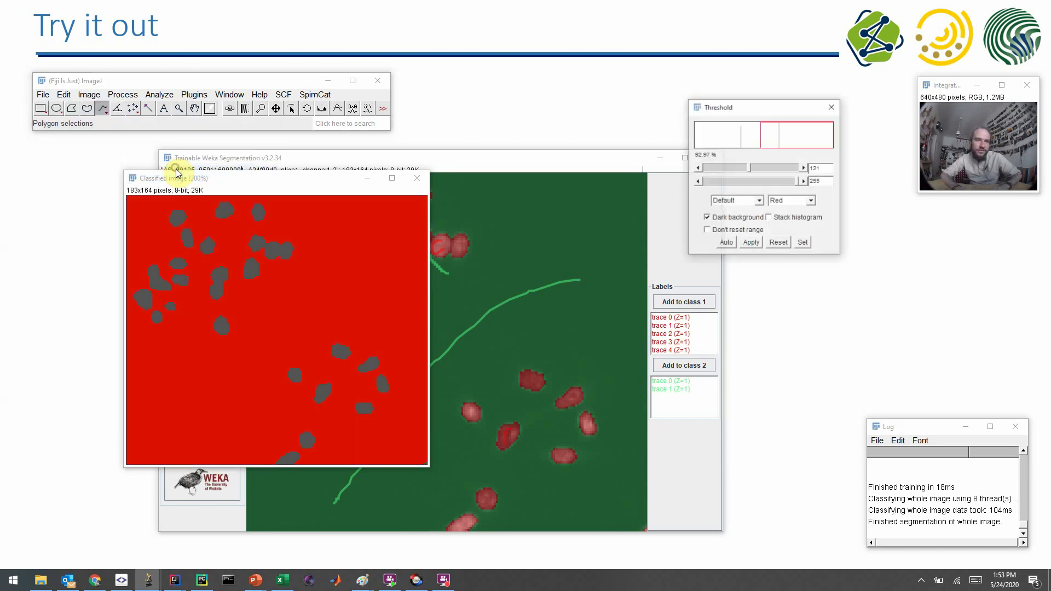
left_click(729, 218)
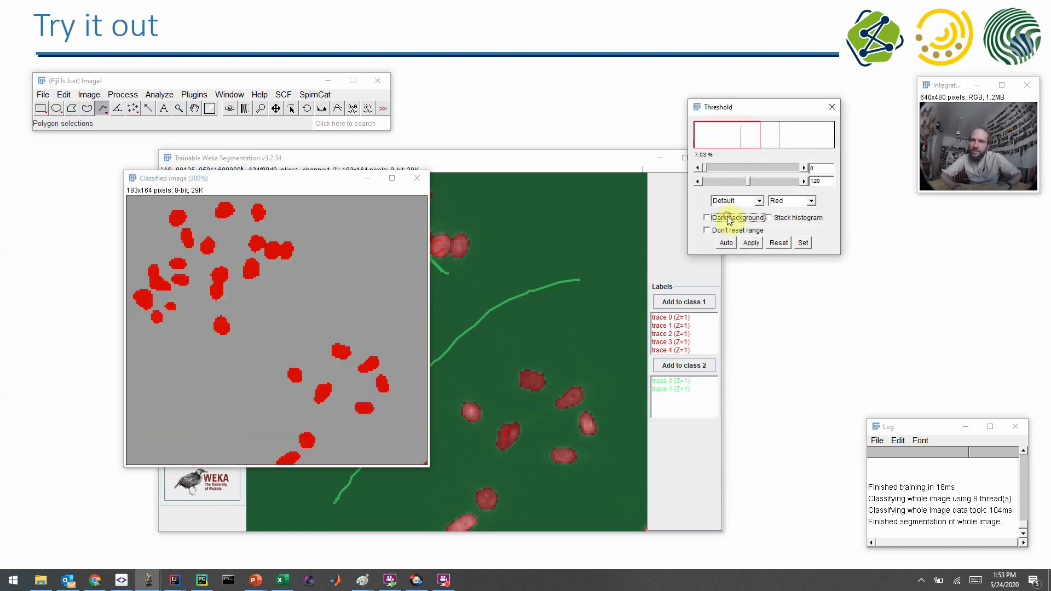
left_click(754, 245)
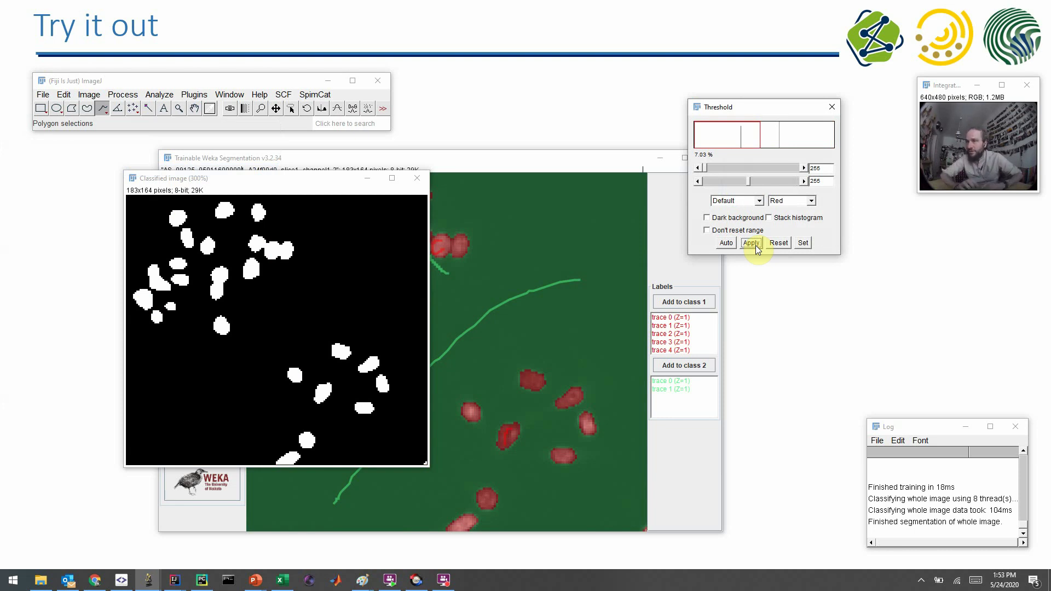
left_click(831, 108)
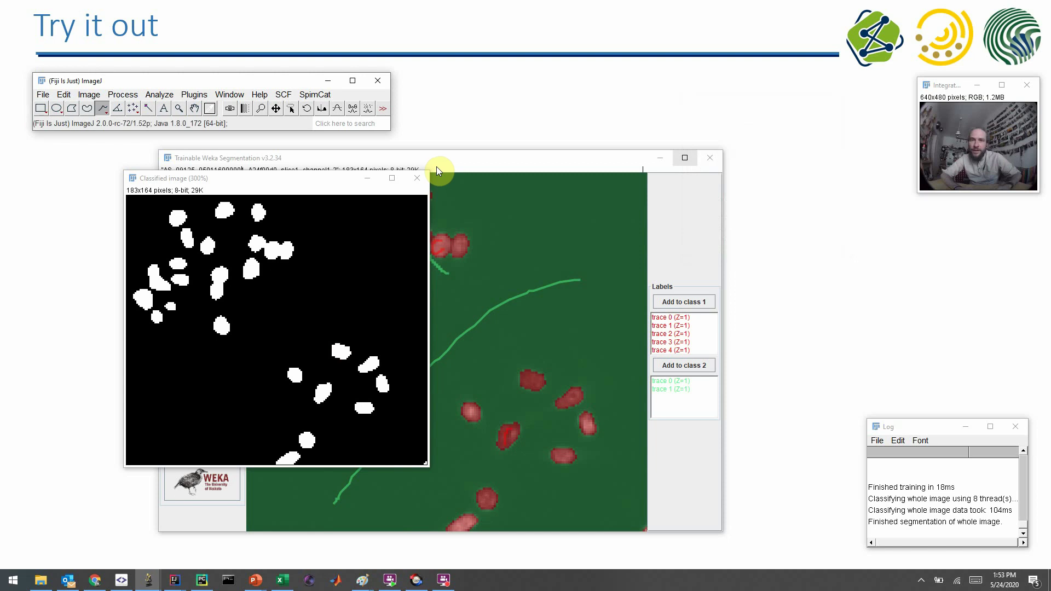
Step: Close the classified image without saving and compute the classifier's probability maps
left_click(418, 179)
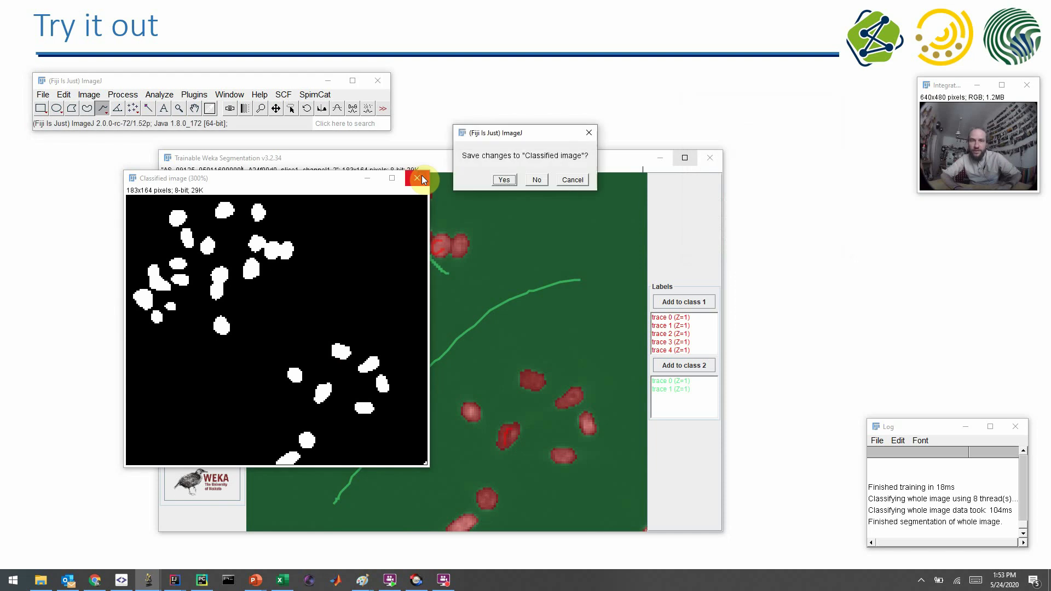
left_click(538, 179)
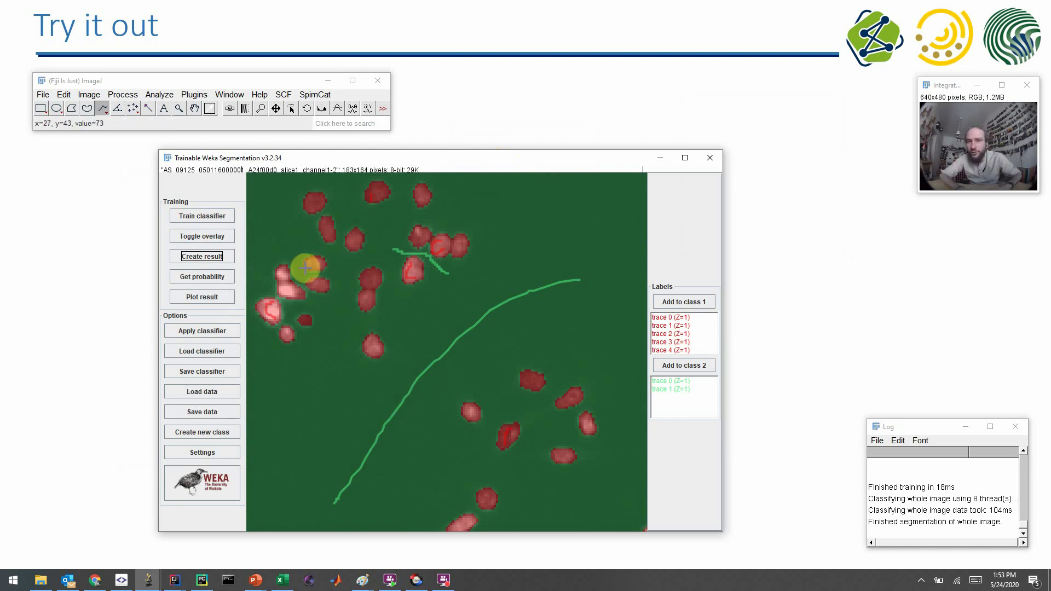
left_click(226, 277)
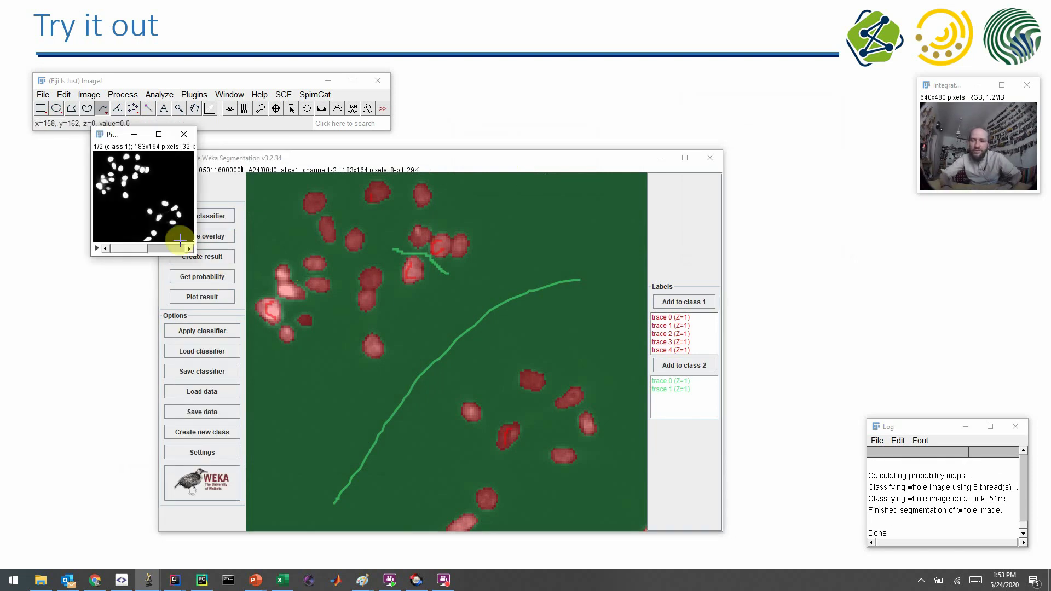
Step: Enlarge the probability maps to 400% and compare the class 1 map with the class 2 map
key("plus")
key("plus")
key("plus")
key("plus")
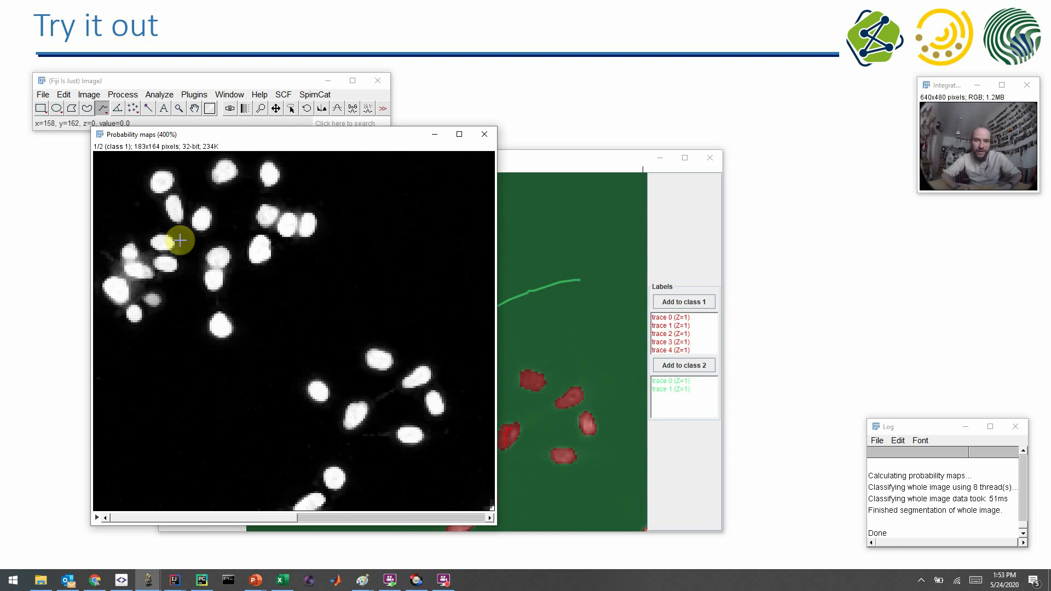
left_click_drag(297, 144, 271, 155)
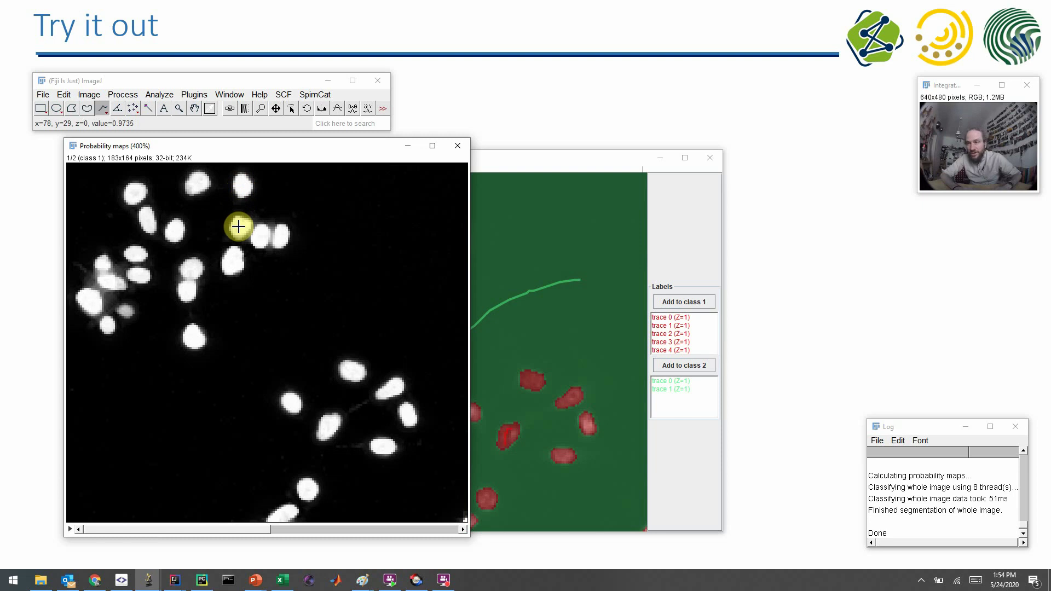
left_click(264, 530)
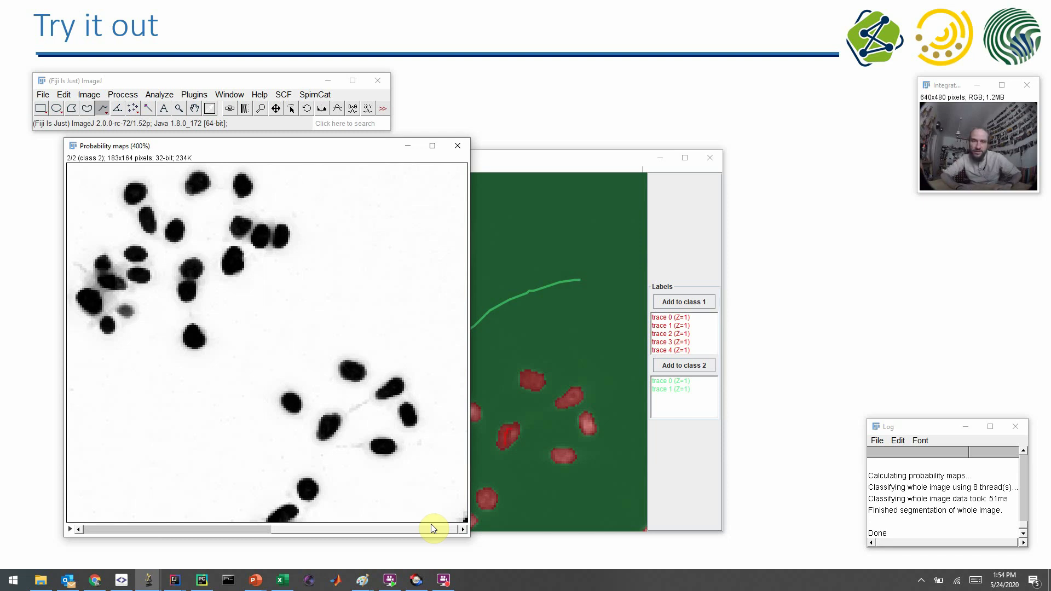
Step: Bring the Trainable Weka Segmentation window forward, and switch back to the presentation to show the Citation slide
left_click(522, 158)
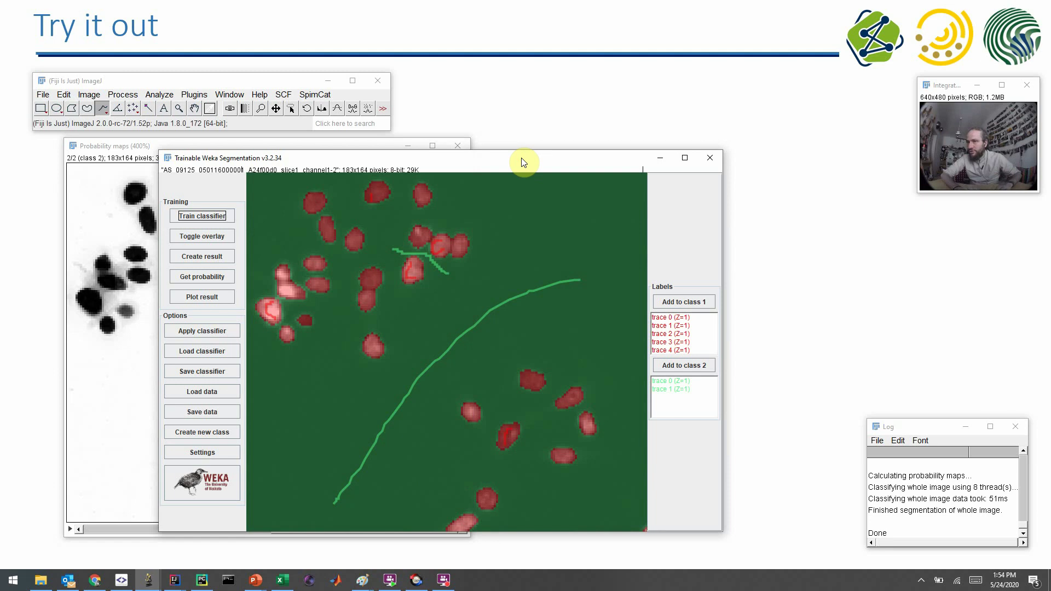
left_click(782, 231)
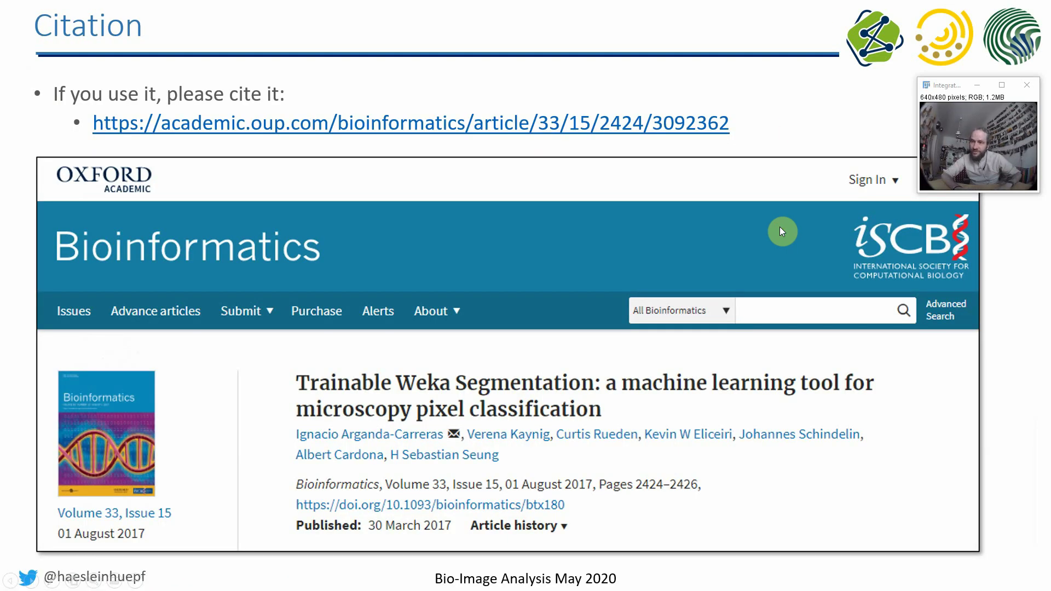
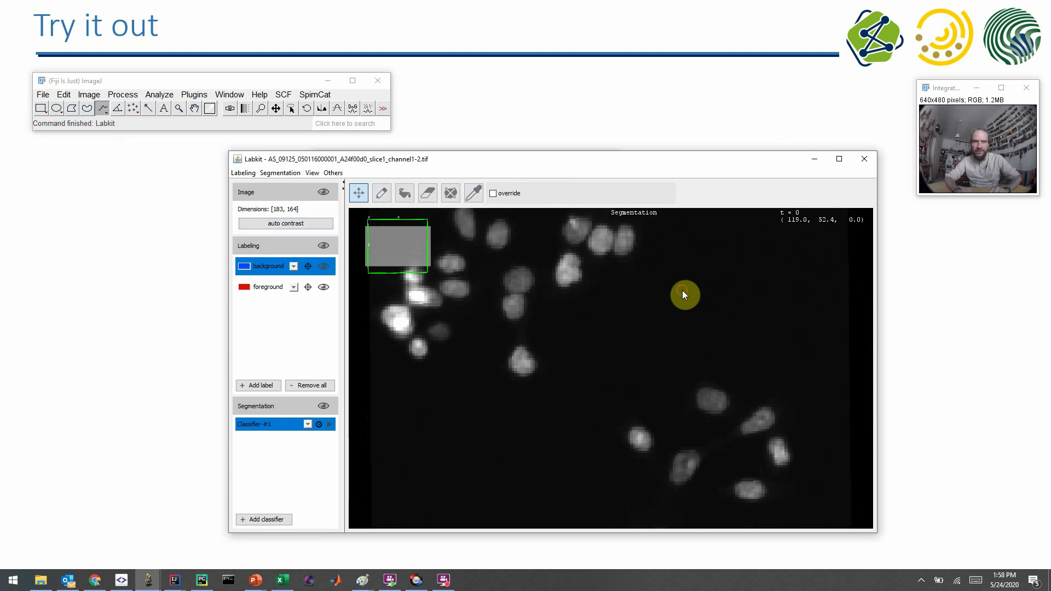
Step: Paint a foreground stroke in Labkit with brush size 1 on the uppermost nucleus of the lower group
left_click(382, 194)
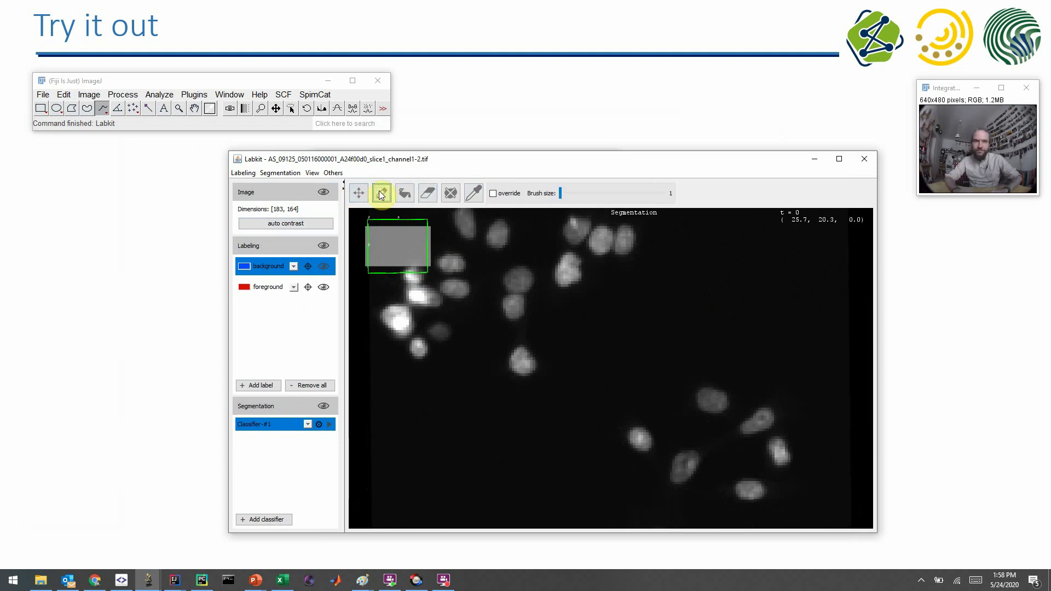
left_click(268, 290)
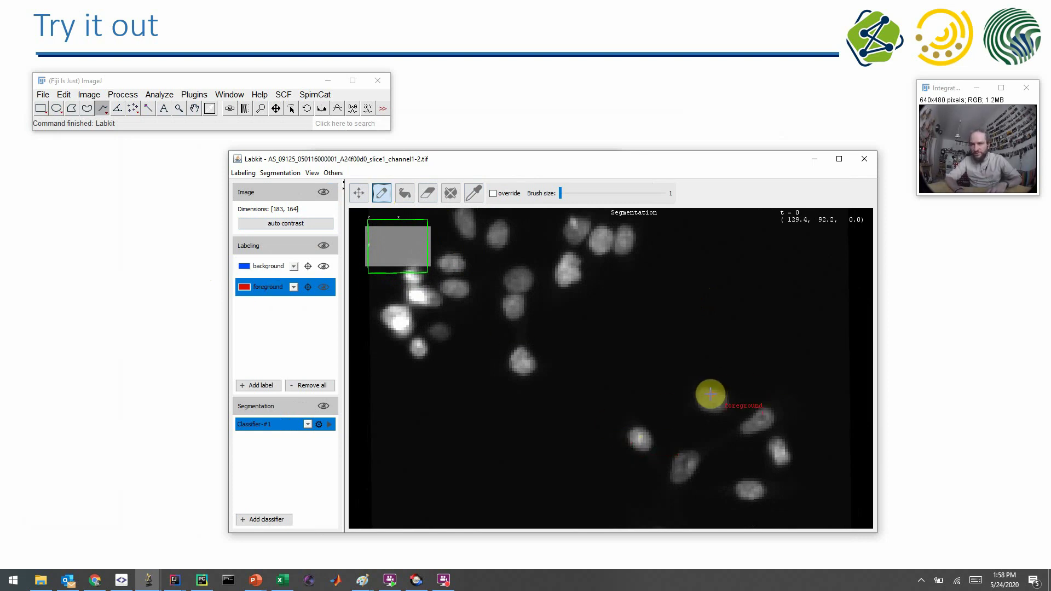
mouse_move(710, 395)
left_mouse_down()
mouse_move(706, 405)
mouse_move(721, 408)
left_mouse_up()
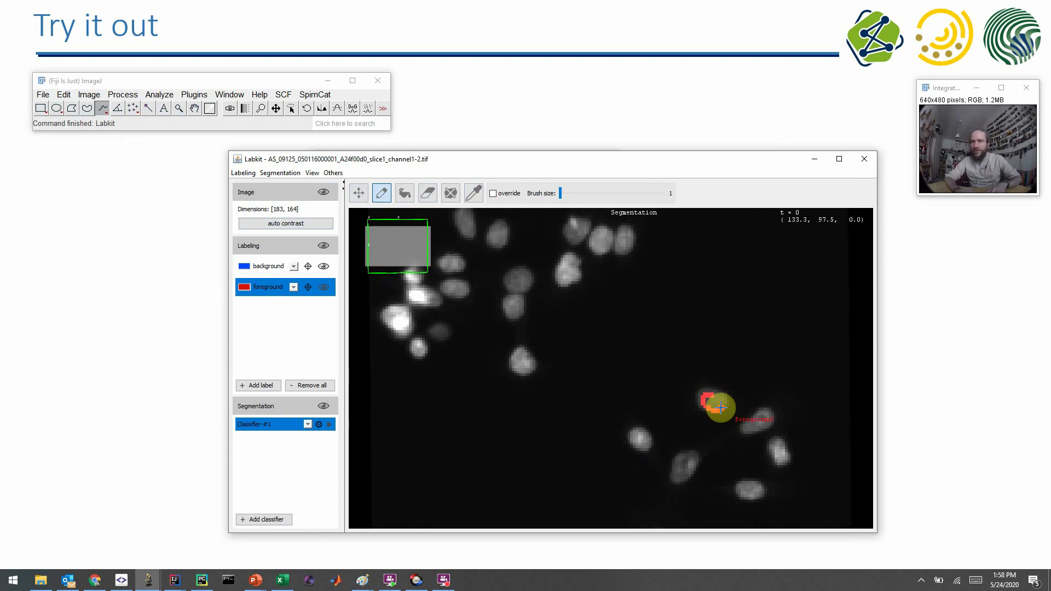
Step: Set the brush size to 14 and paint a broad curved background stroke through the empty area between the nuclei groups
left_click_drag(559, 192, 587, 193)
left_click(267, 267)
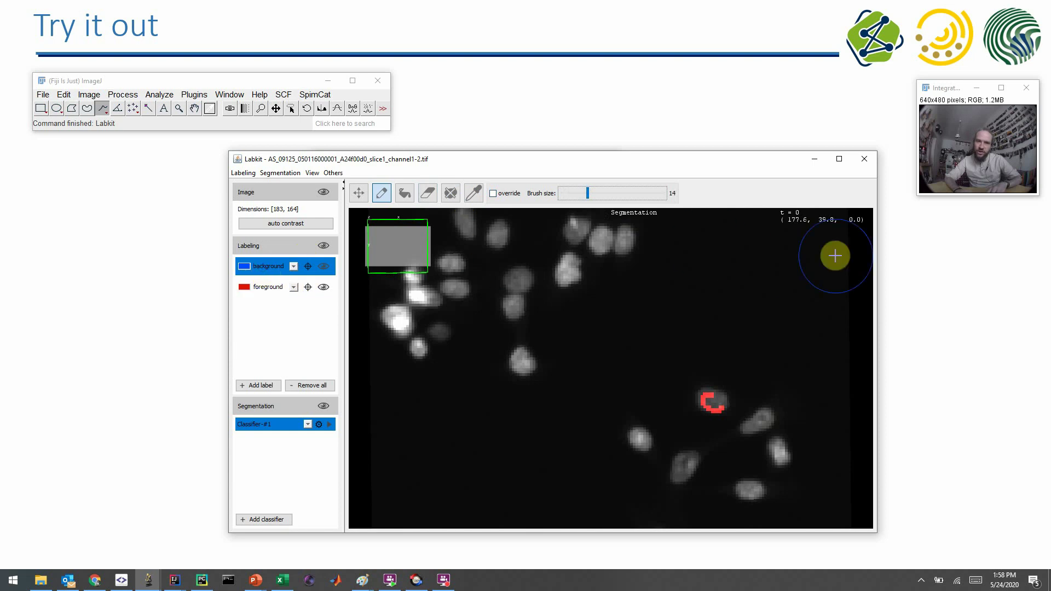
mouse_move(779, 281)
left_mouse_down()
mouse_move(661, 309)
mouse_move(602, 373)
left_mouse_up()
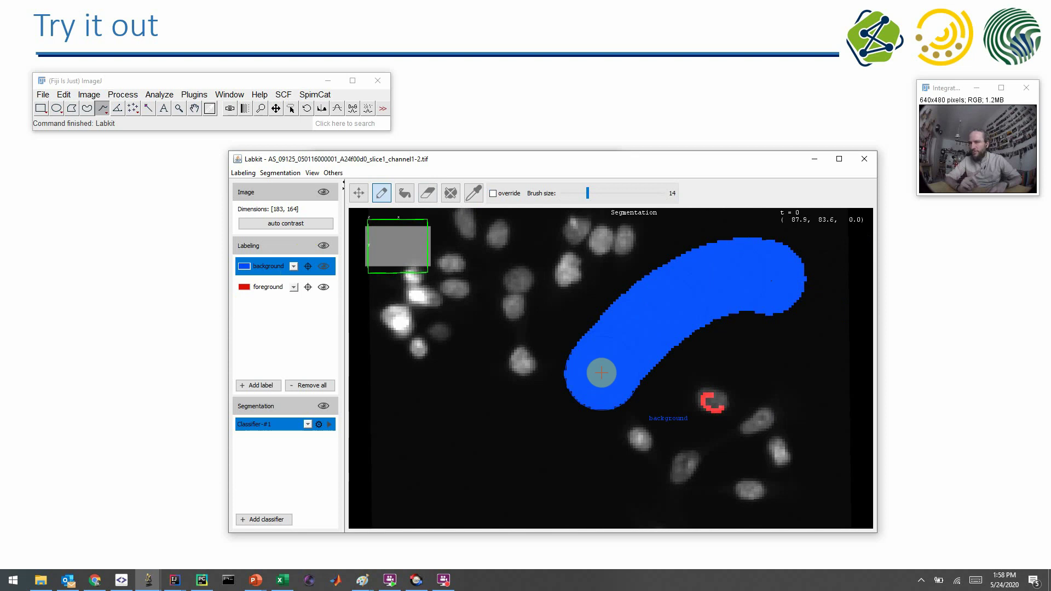
Step: Reduce the brush size to 1 and paint foreground strokes on two bright nuclei in the upper cluster
left_click(589, 197)
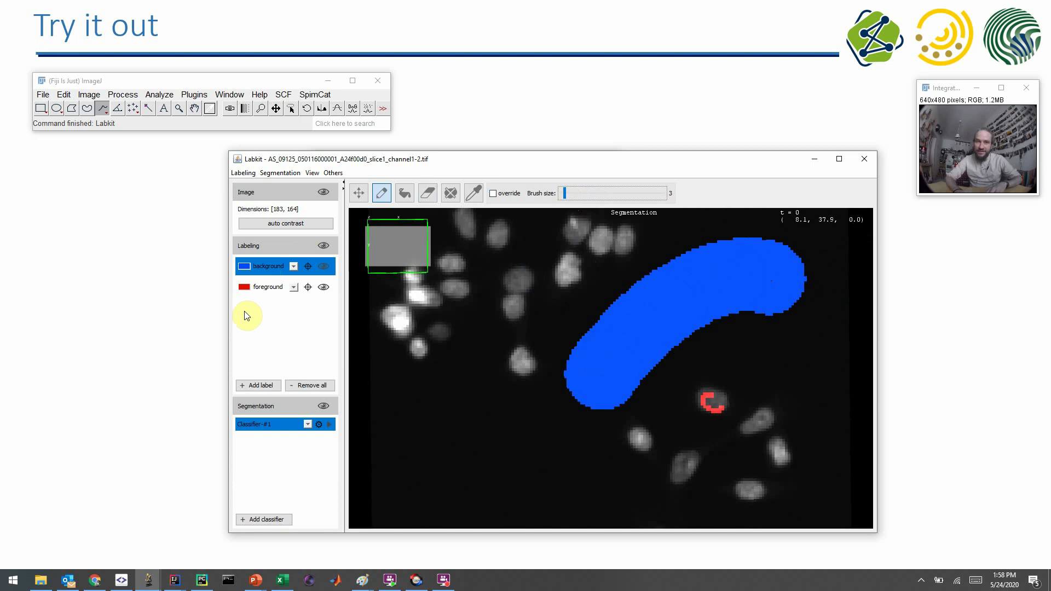
left_click(269, 287)
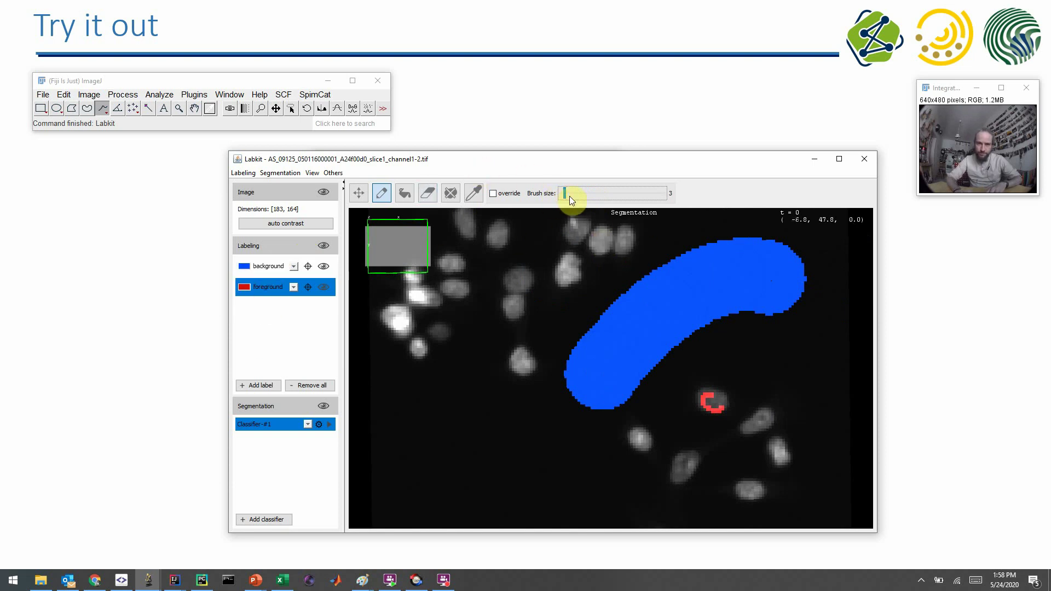
left_click_drag(566, 196, 527, 192)
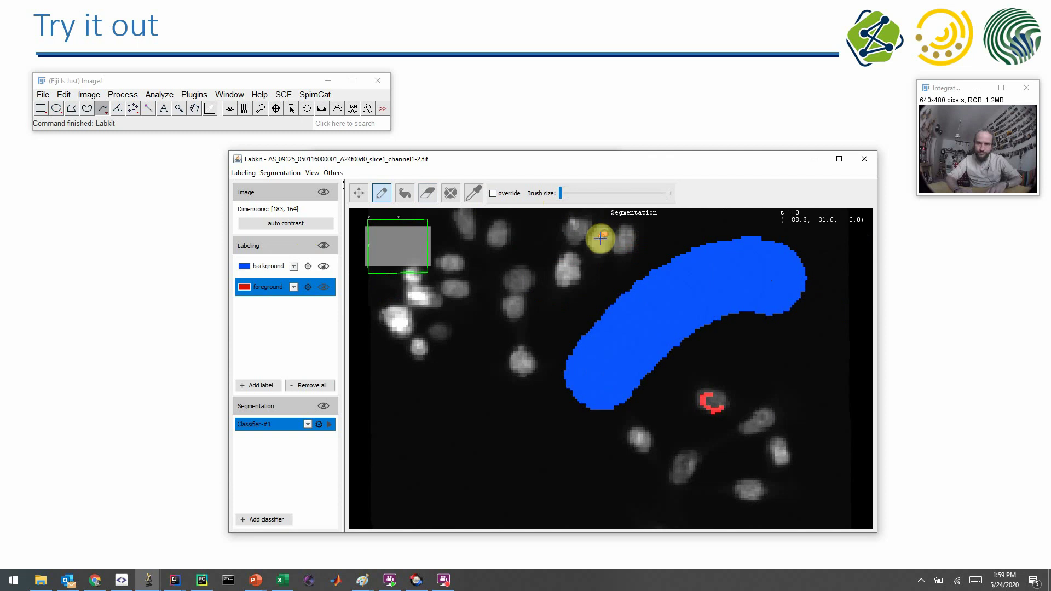
left_click_drag(601, 248, 559, 278)
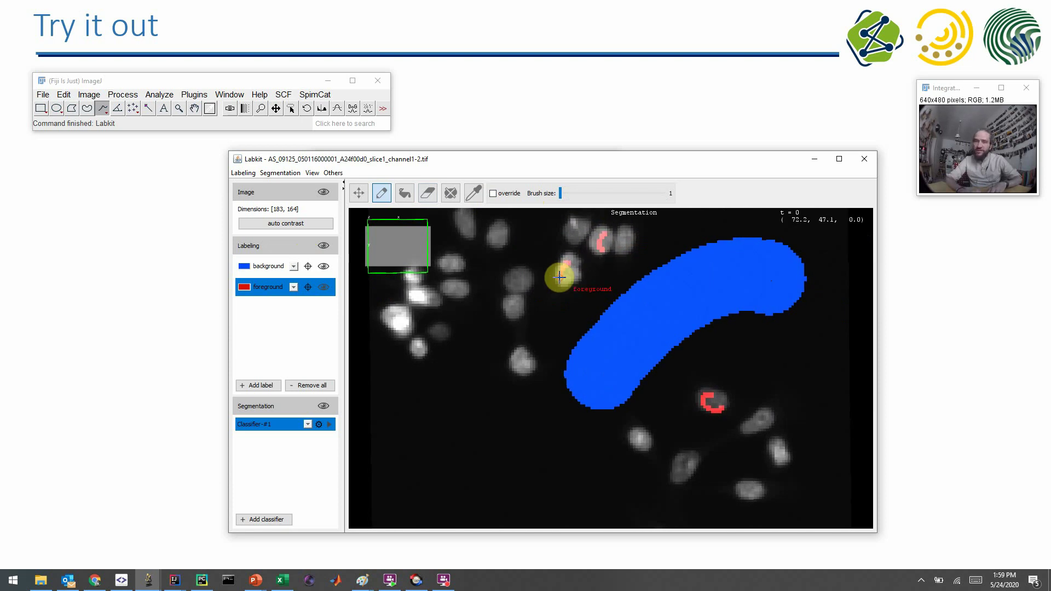
Step: Examine the classifier settings' algorithm and features, including the radii, Original Image and Difference of Gaussians entries, and leave them unchanged
left_click(285, 174)
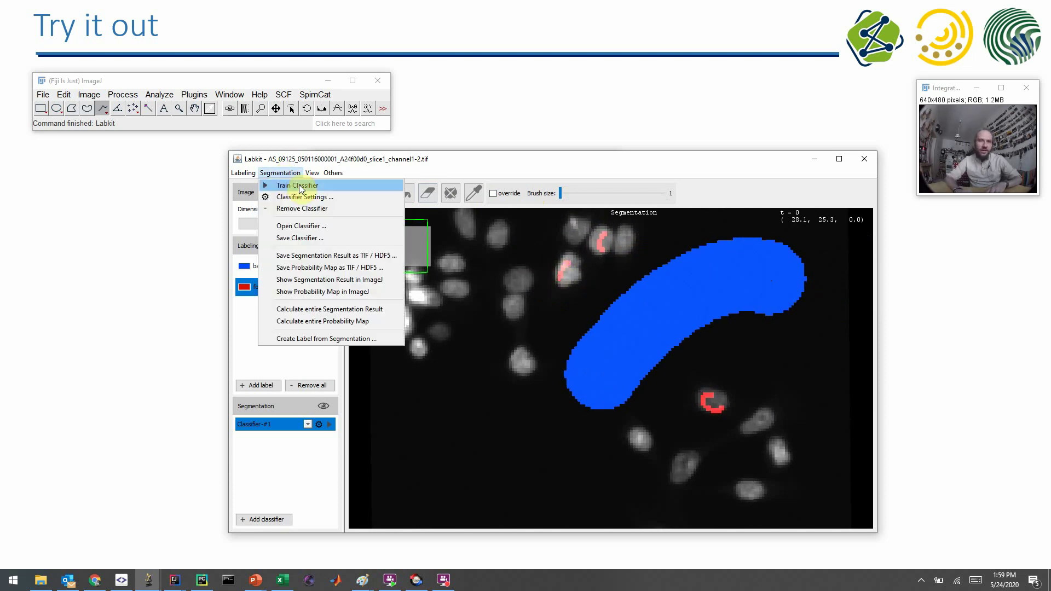
left_click(310, 198)
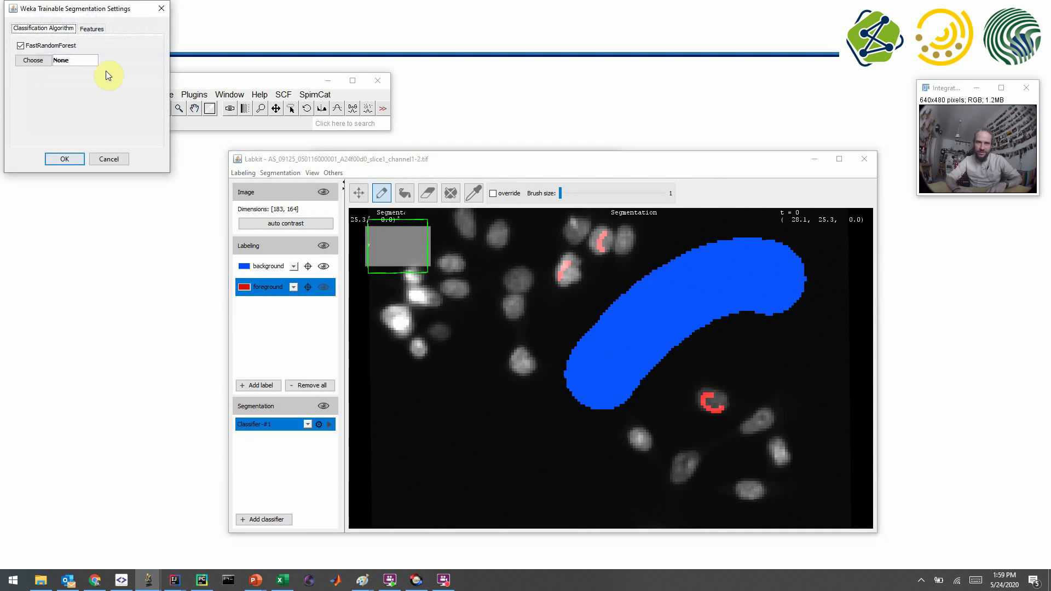
left_click_drag(71, 9, 567, 259)
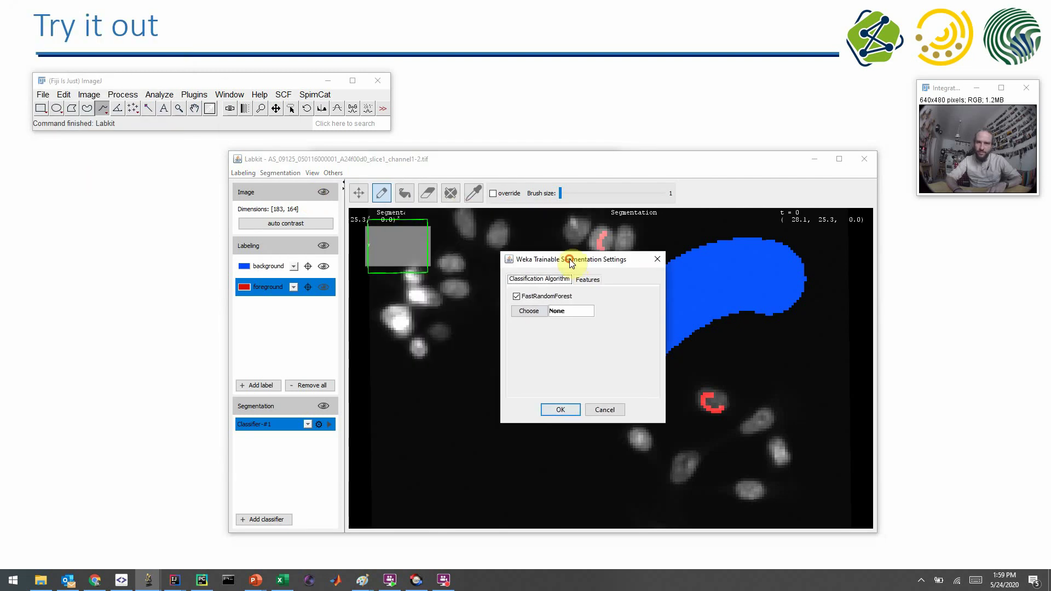
left_click(589, 280)
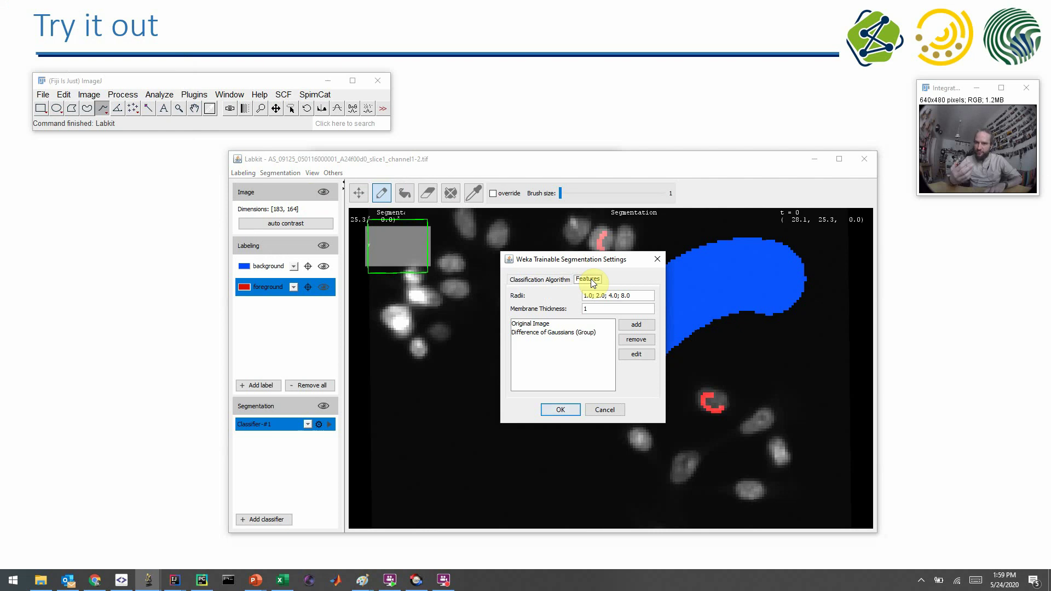
left_click(539, 326)
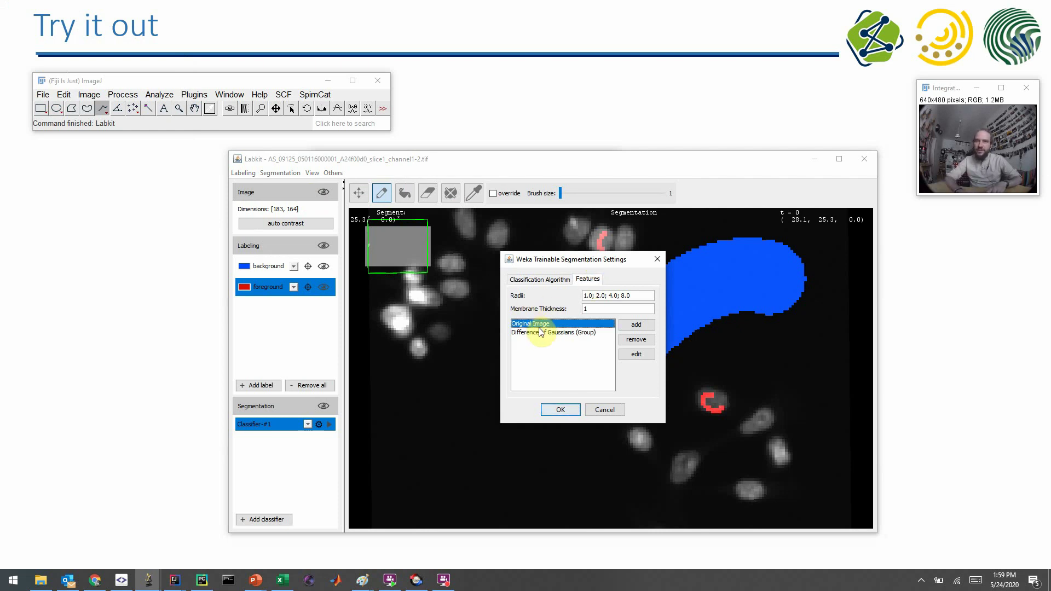
left_click(543, 334)
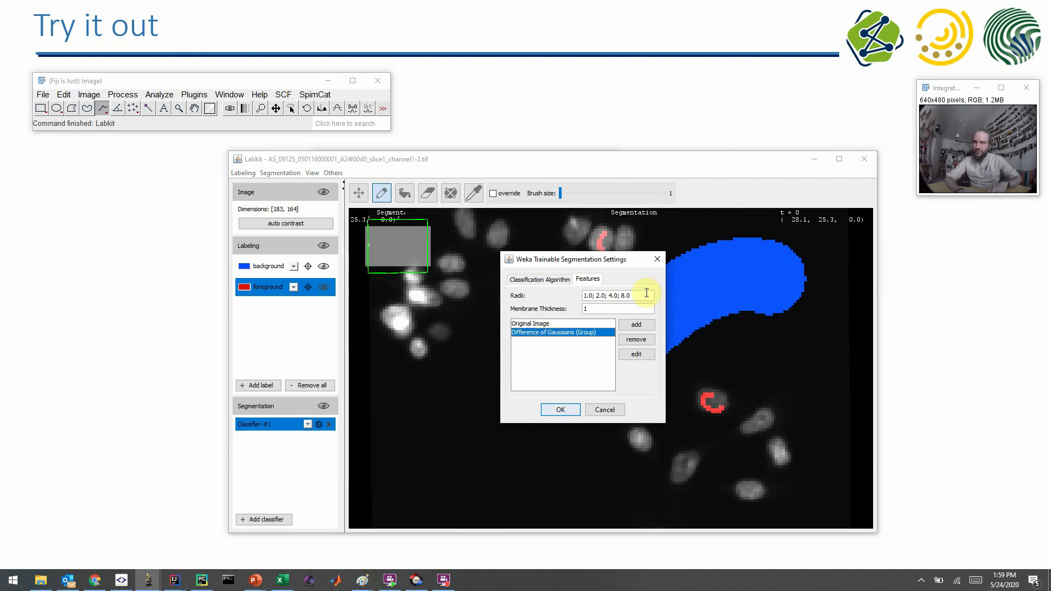
left_click_drag(643, 293, 555, 294)
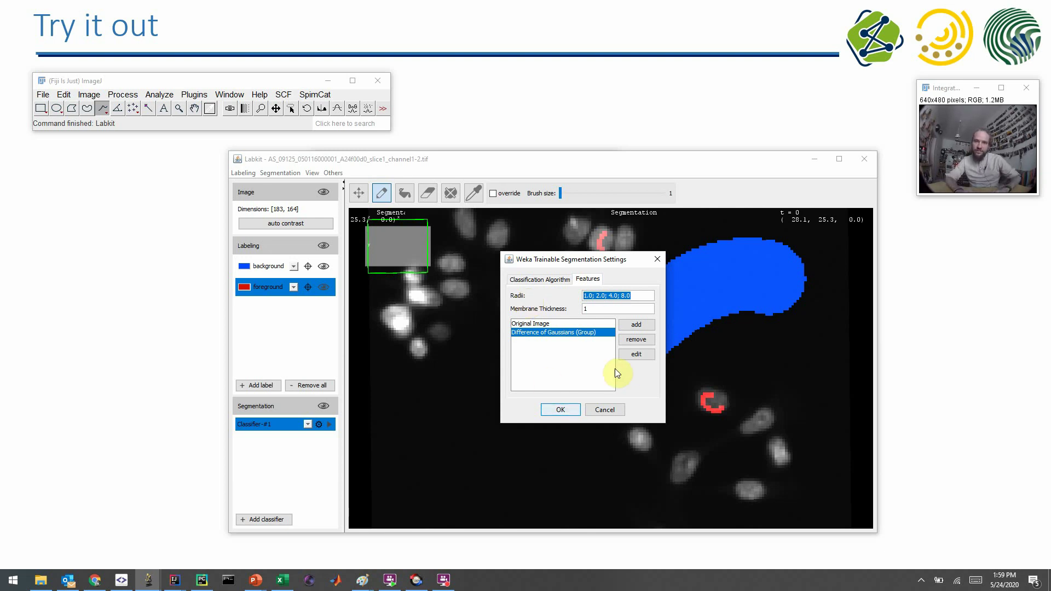
left_click(600, 411)
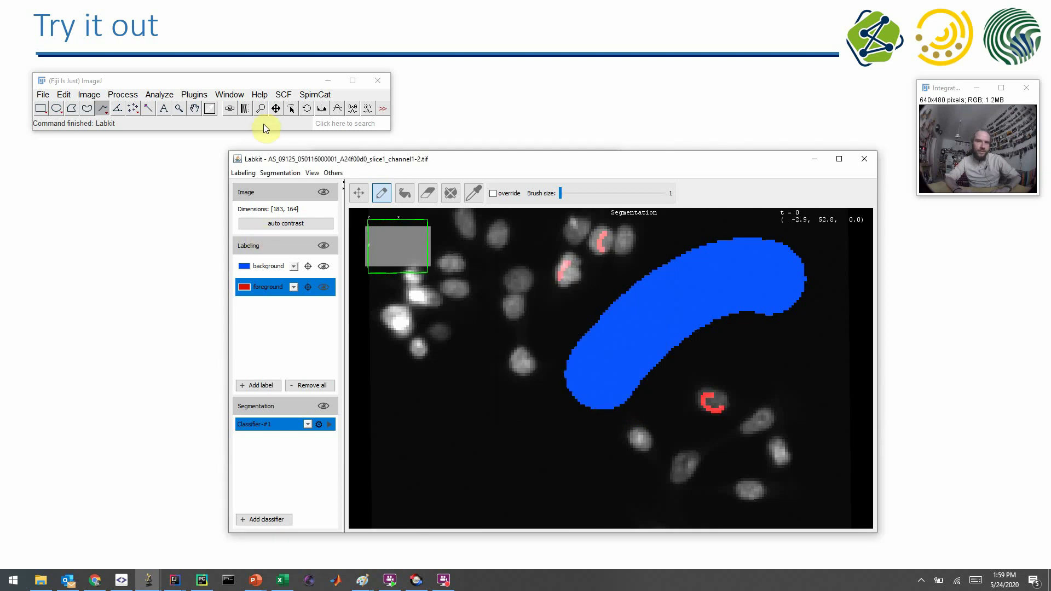
Step: Train the Labkit classifier on the painted background and foreground labels
left_click(270, 176)
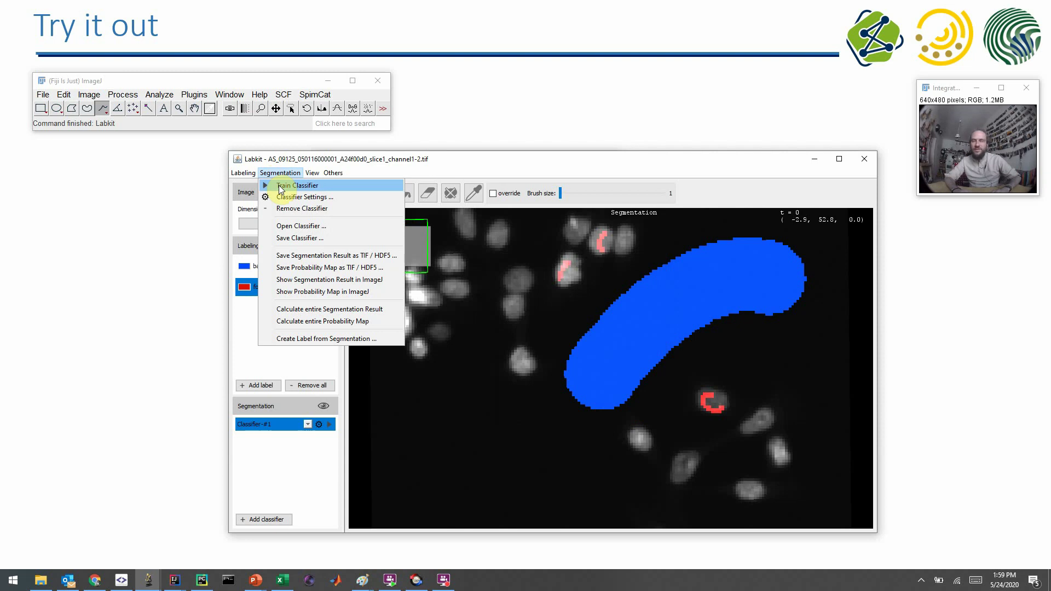
left_click(279, 186)
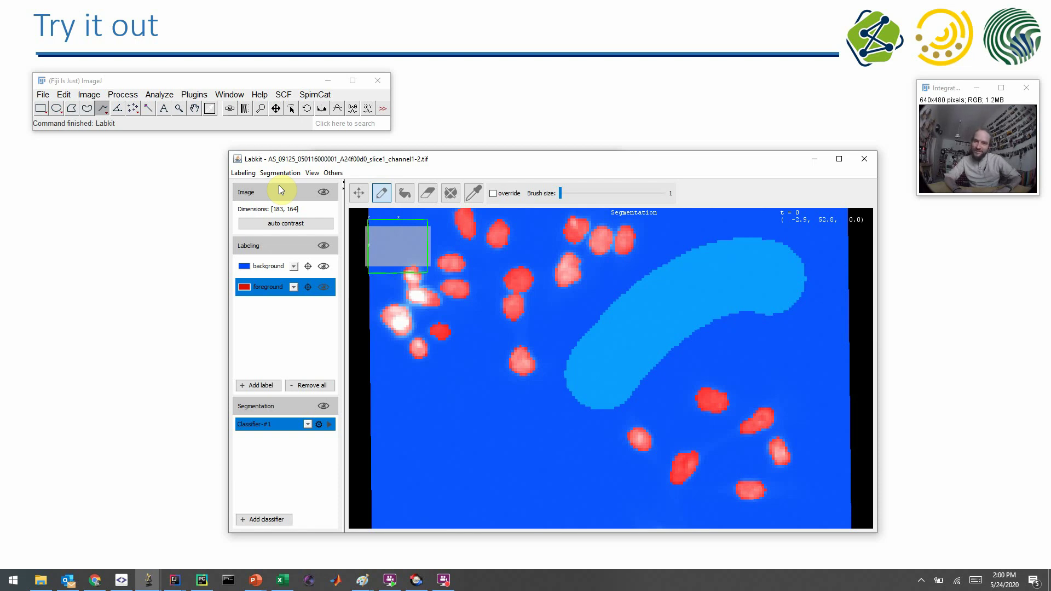
Step: Paint a thin background stroke between the two nearly touching nuclei in the upper group and retrain the classifier
left_click(269, 268)
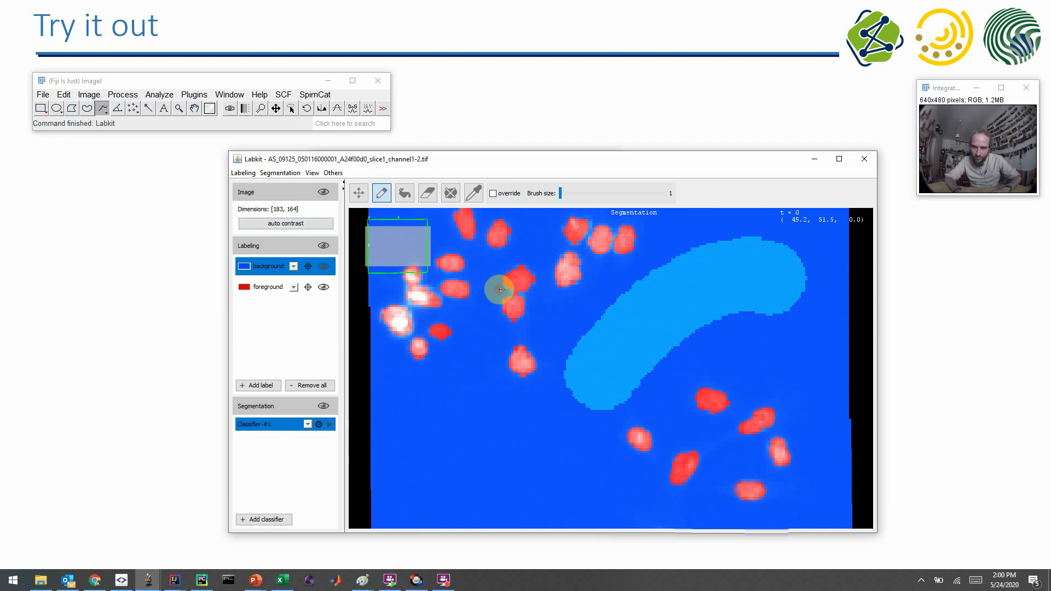
left_click_drag(500, 289, 539, 301)
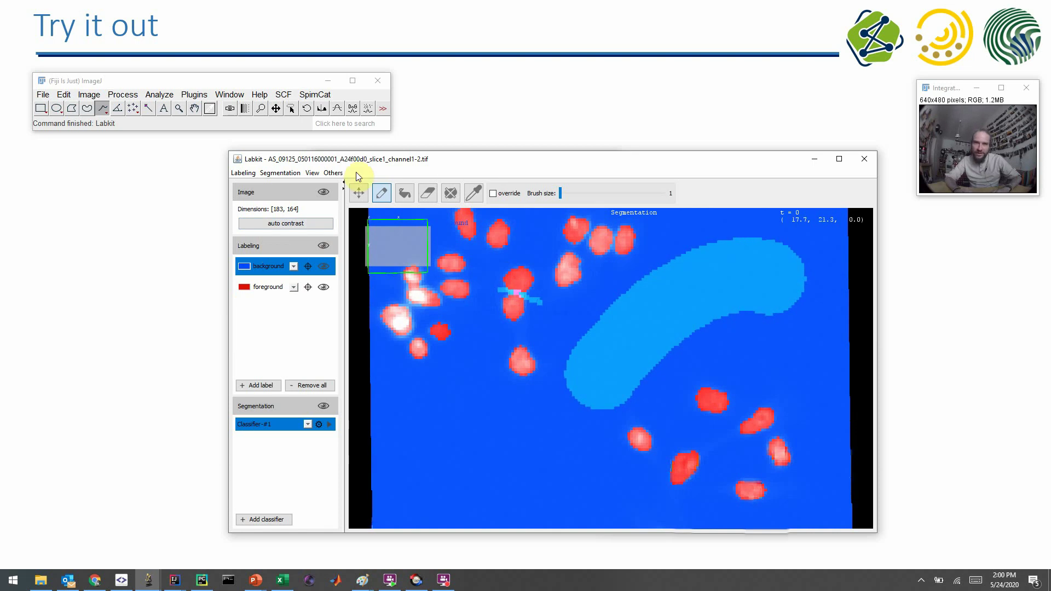
left_click(280, 172)
left_click(287, 188)
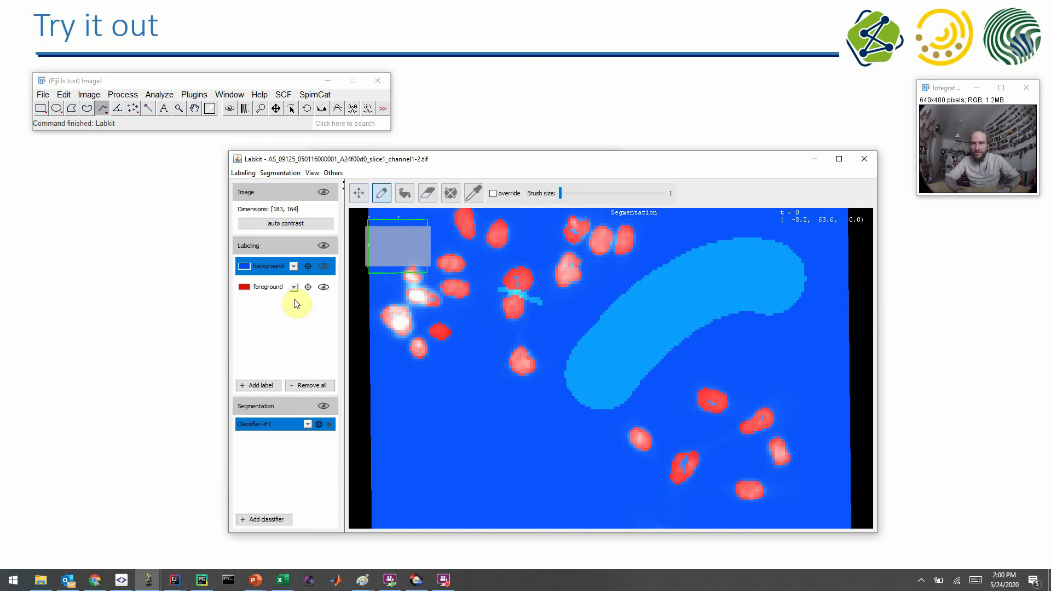
Step: Paint a short foreground stroke inside the hollow elongated nucleus of the lower group and retrain the classifier
left_click(273, 287)
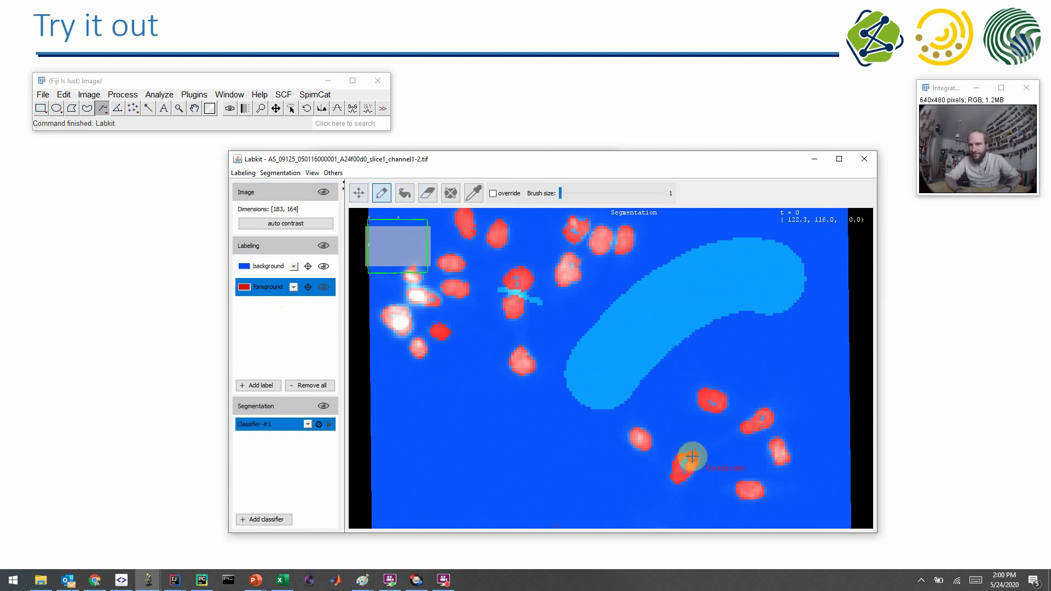
left_click_drag(693, 456, 681, 469)
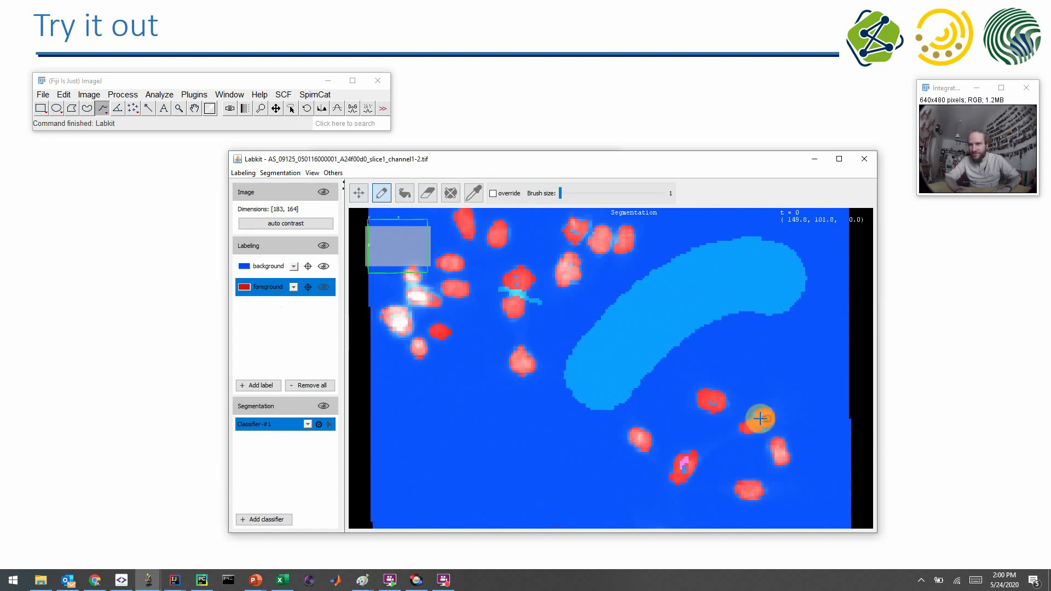
left_click(273, 174)
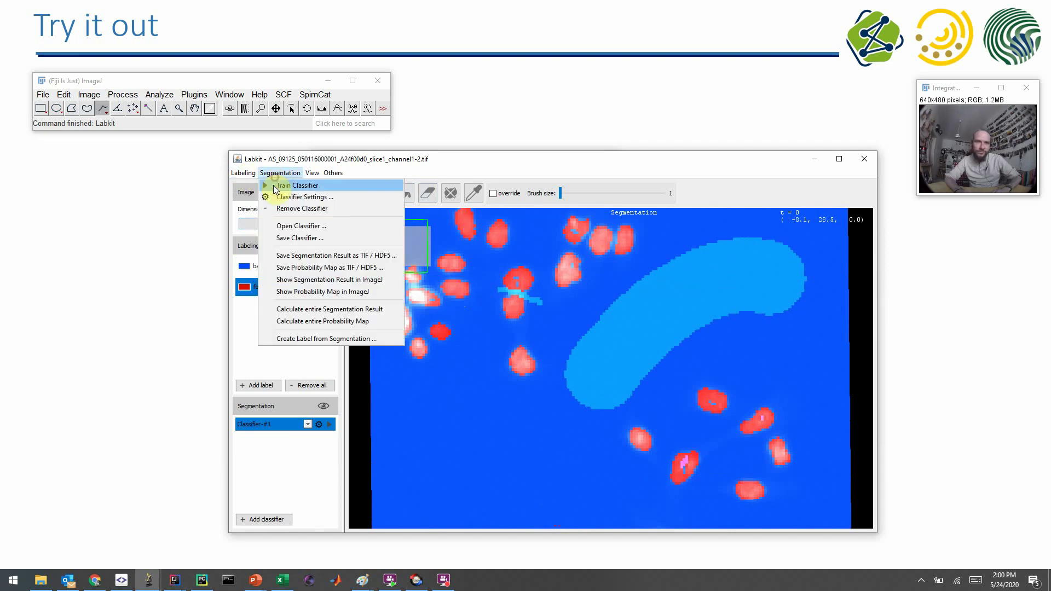
left_click(296, 185)
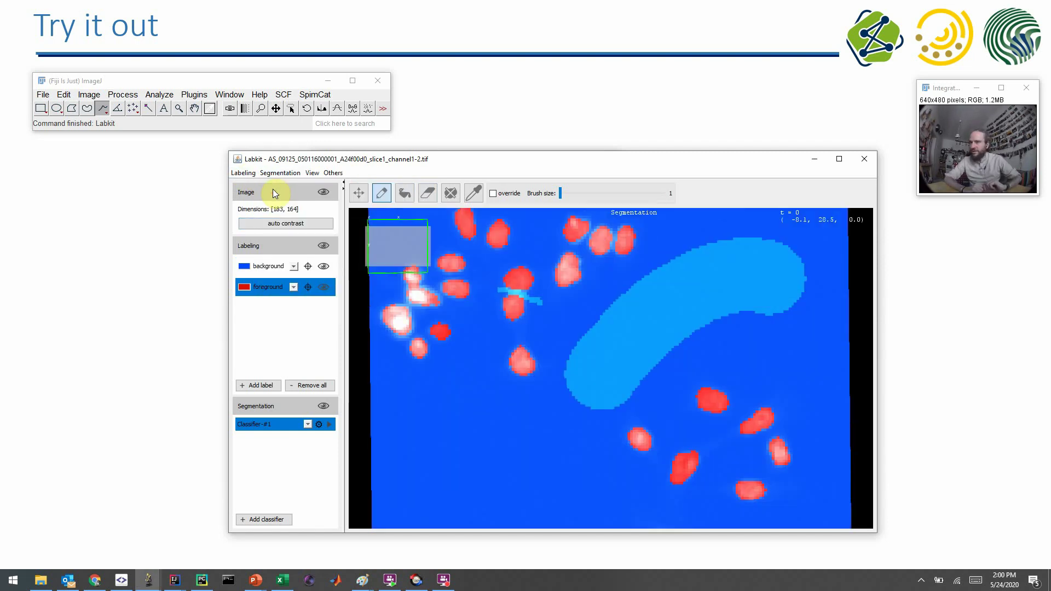
Step: Show the segmentation result as an ImageJ image, enlarge it to 300% and reposition its window over Labkit
left_click(279, 173)
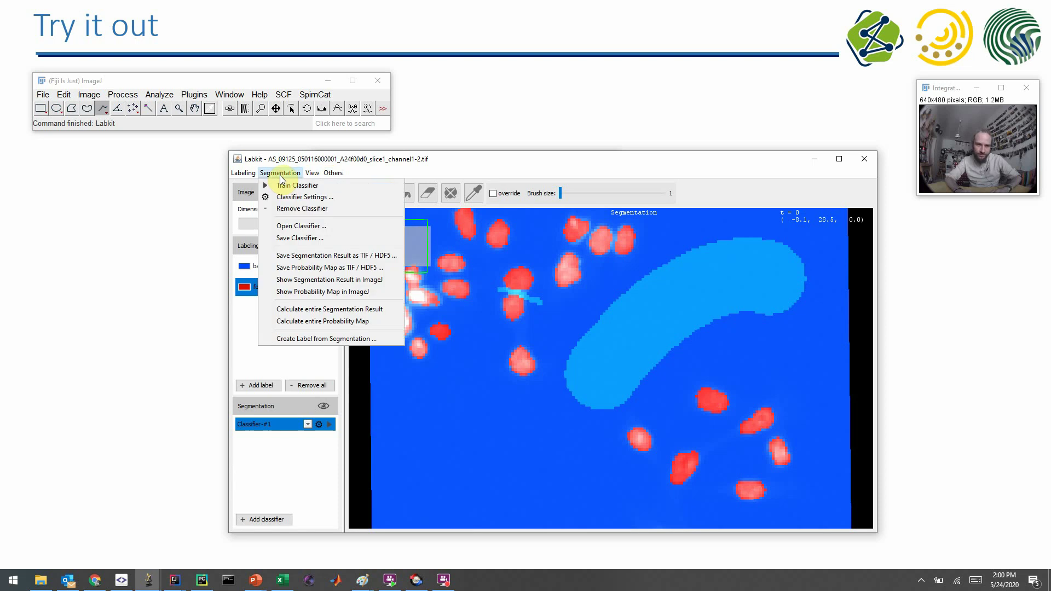
left_click(308, 280)
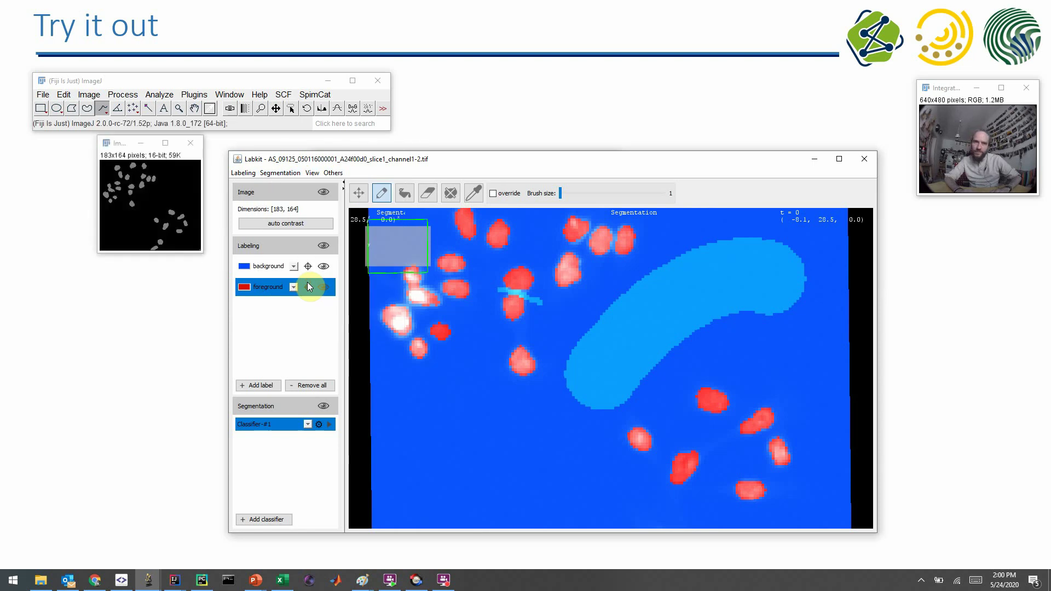
left_click(143, 157)
key("plus")
key("plus")
key("plus")
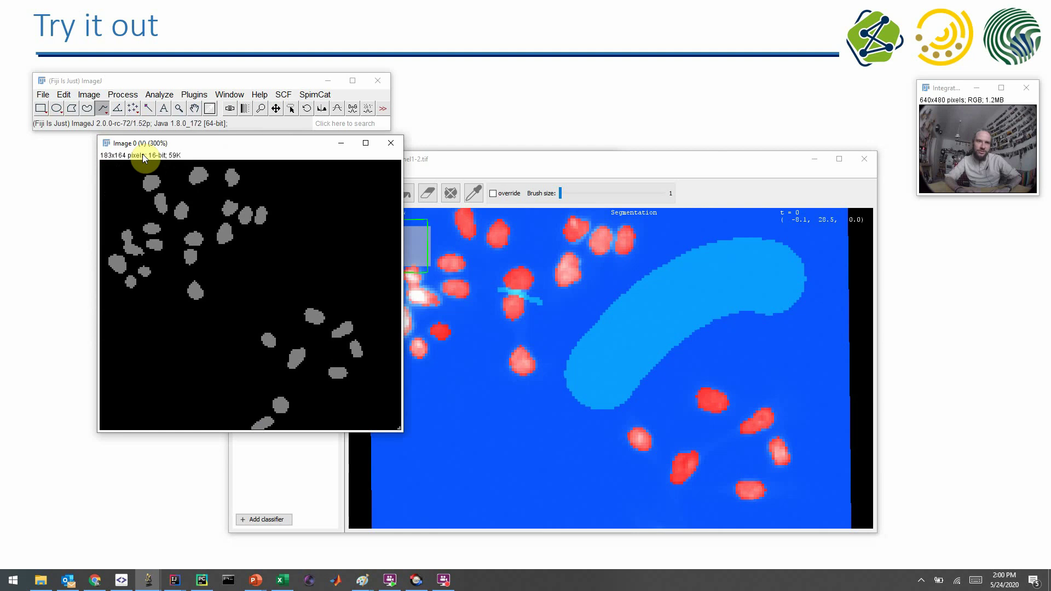
left_click_drag(205, 143, 321, 146)
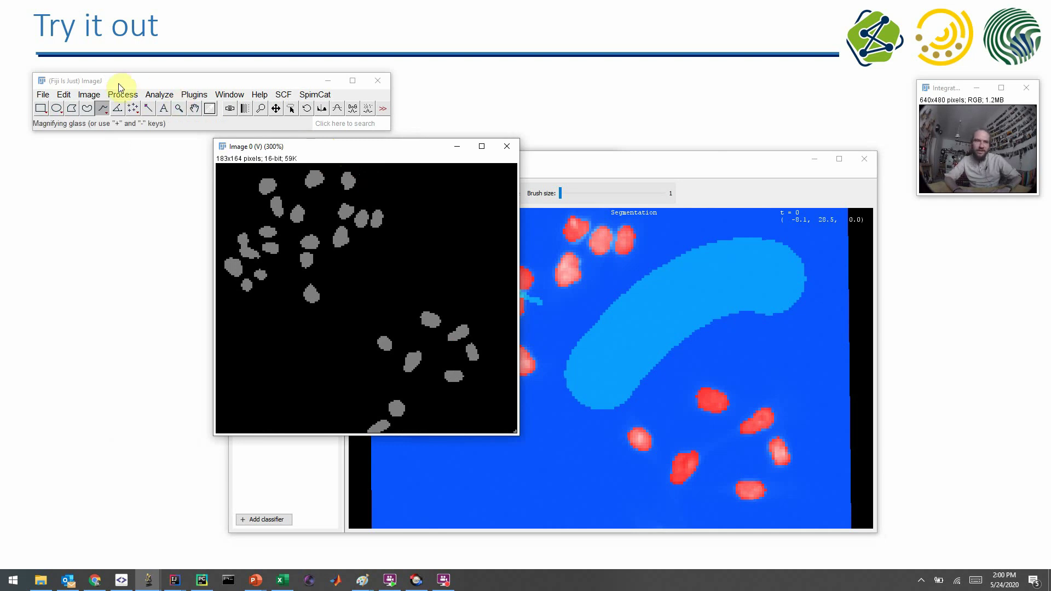
Step: Try to dilate the 16-bit segmentation result with the binary Dilate operation
left_click(90, 96)
left_click(158, 96)
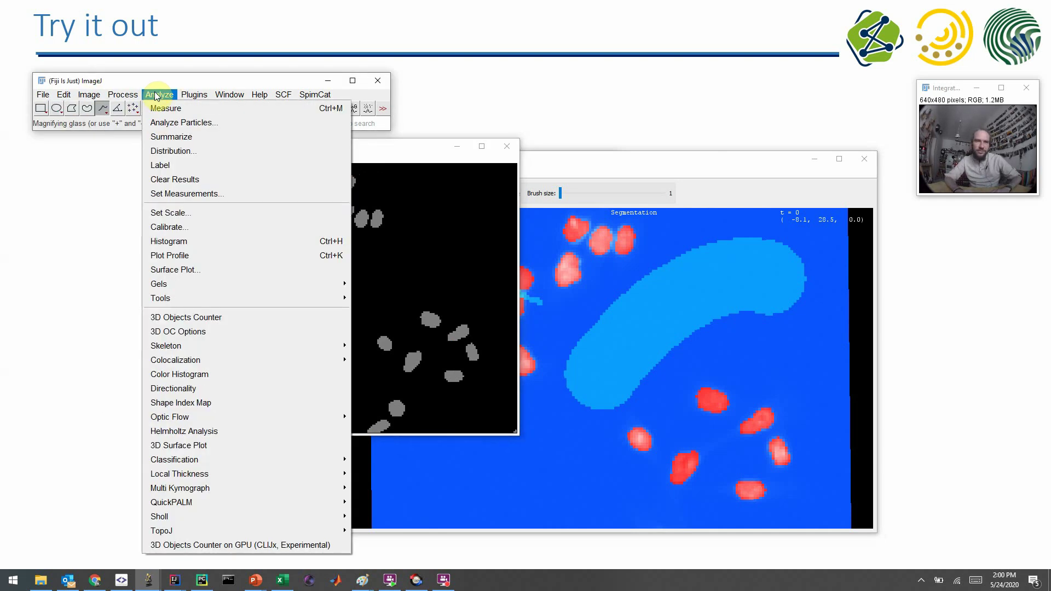
left_click(123, 95)
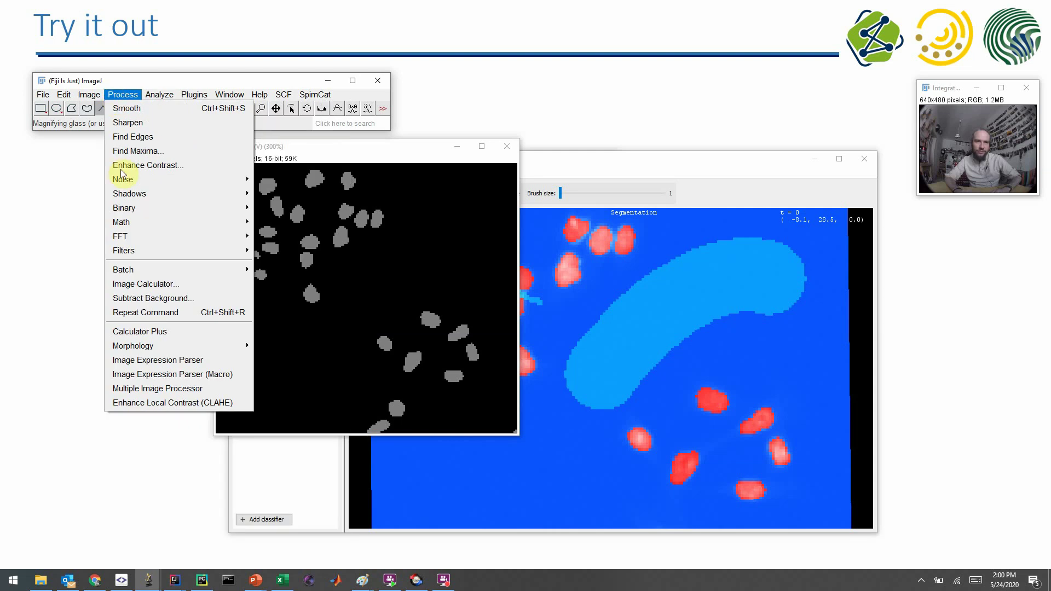
mouse_move(124, 208)
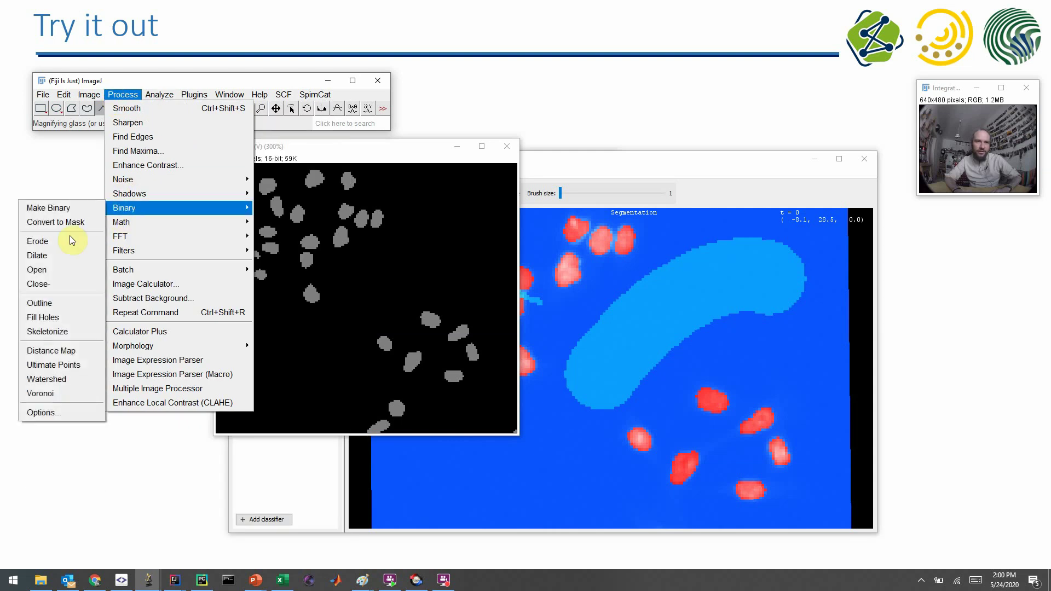
left_click(55, 257)
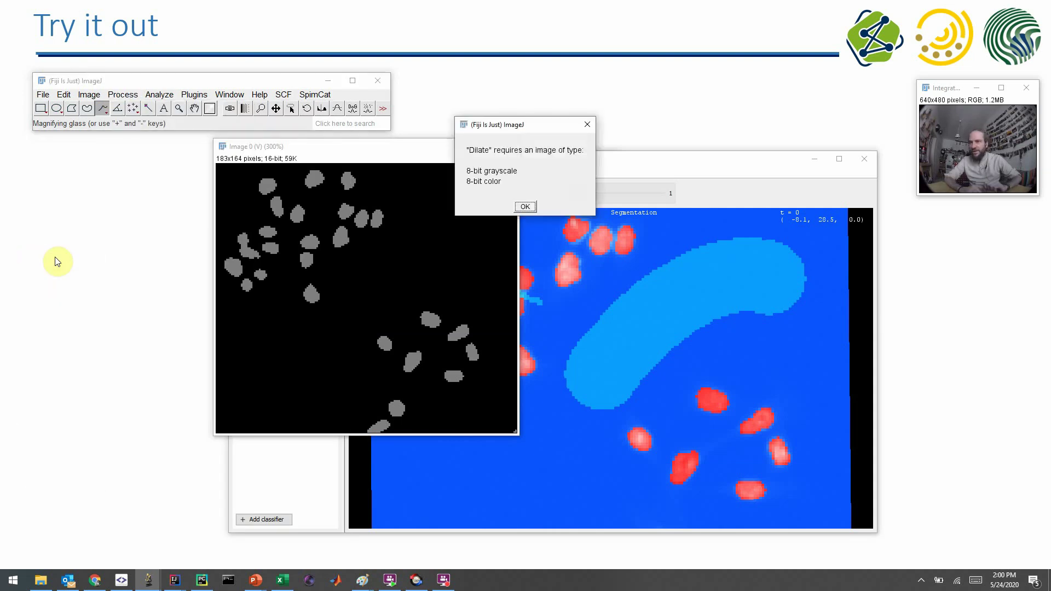
left_click(525, 206)
Step: Find the Multiply command through the search and multiply the segmentation result's pixel values by 255
left_click(331, 124)
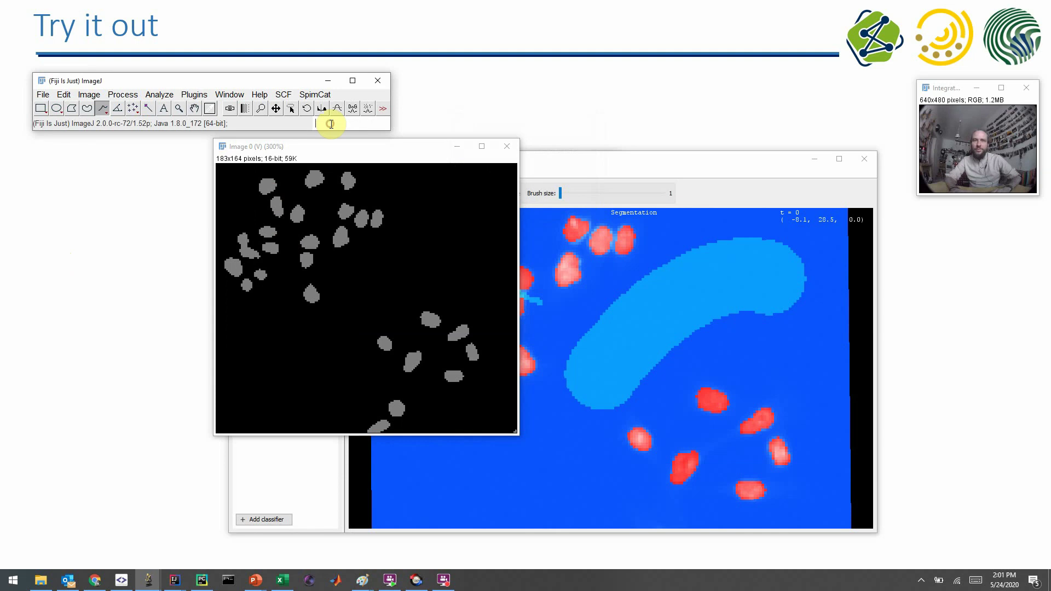
type("multiply...")
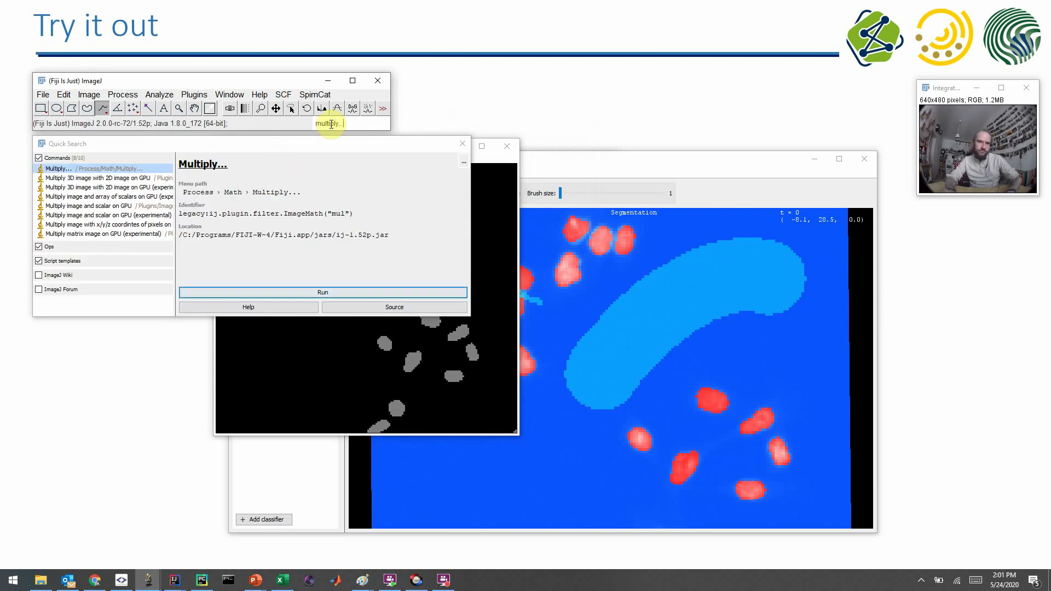
key("Return")
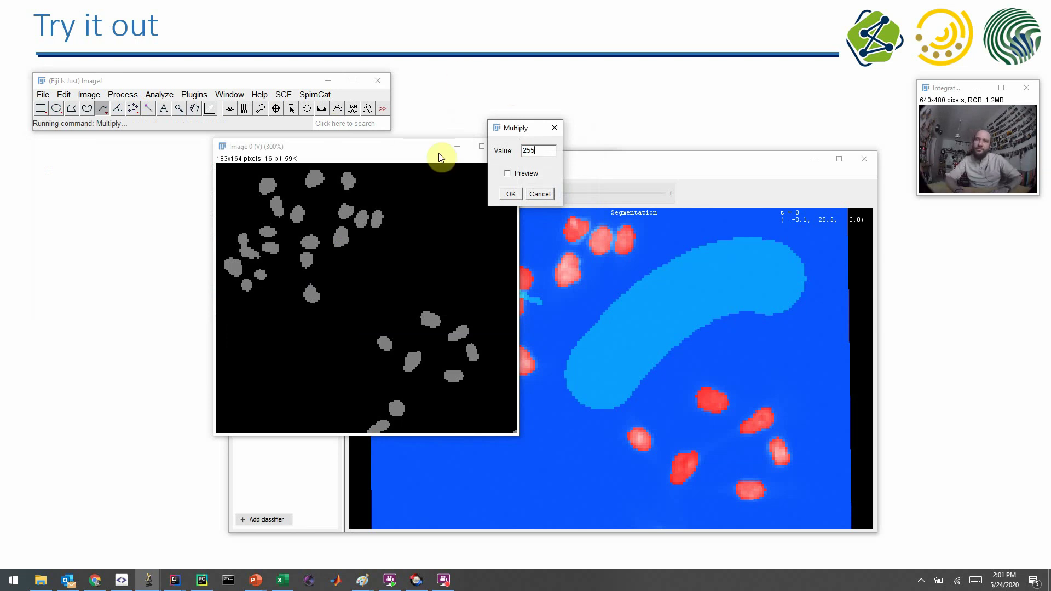
left_click(511, 194)
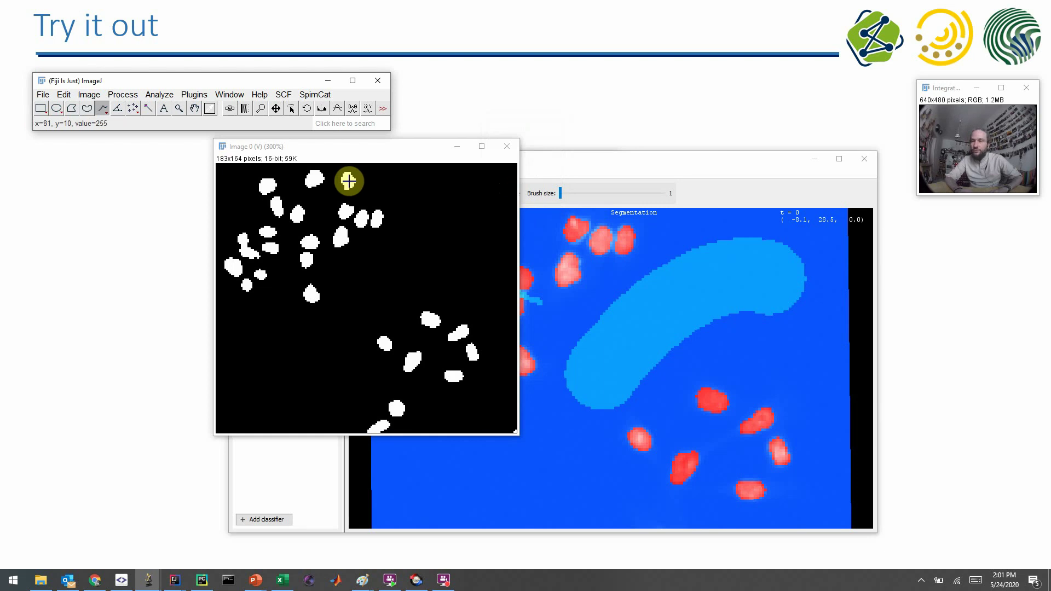
Step: Try to apply the binary Dilate operation to the multiplied mask
left_click(157, 96)
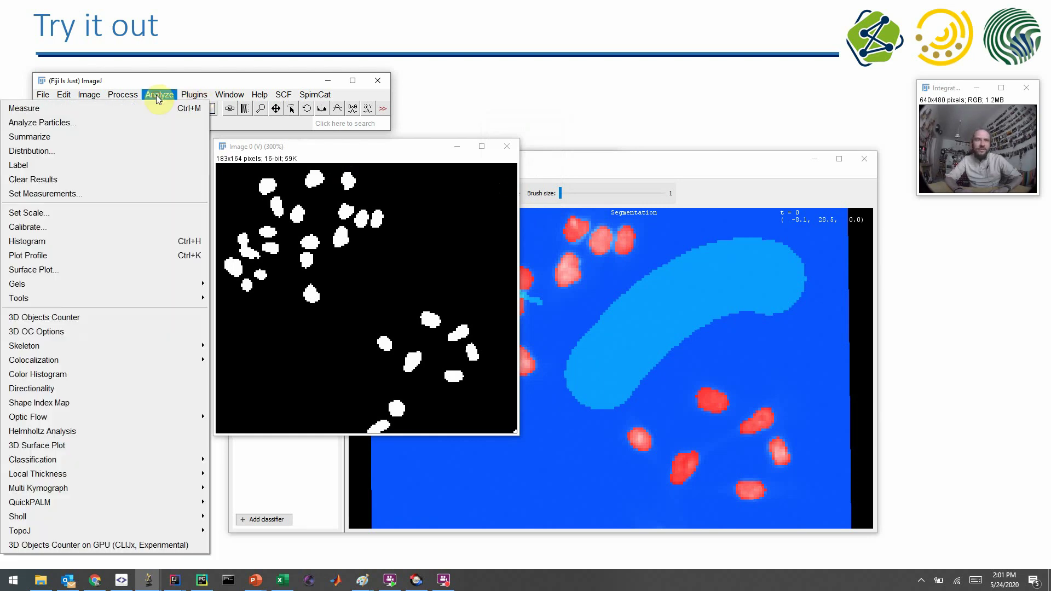
mouse_move(125, 99)
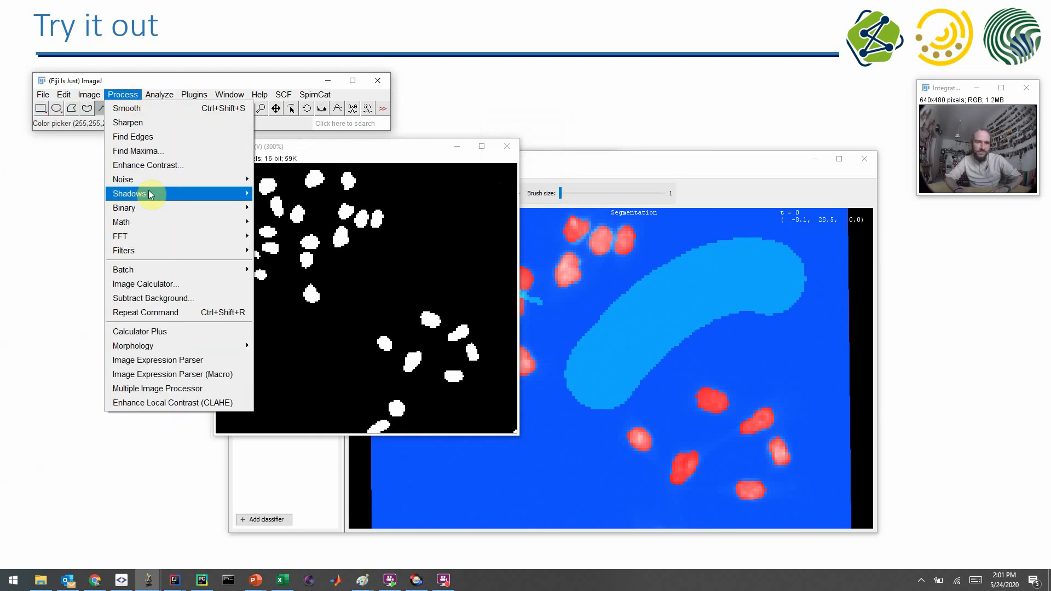
mouse_move(159, 210)
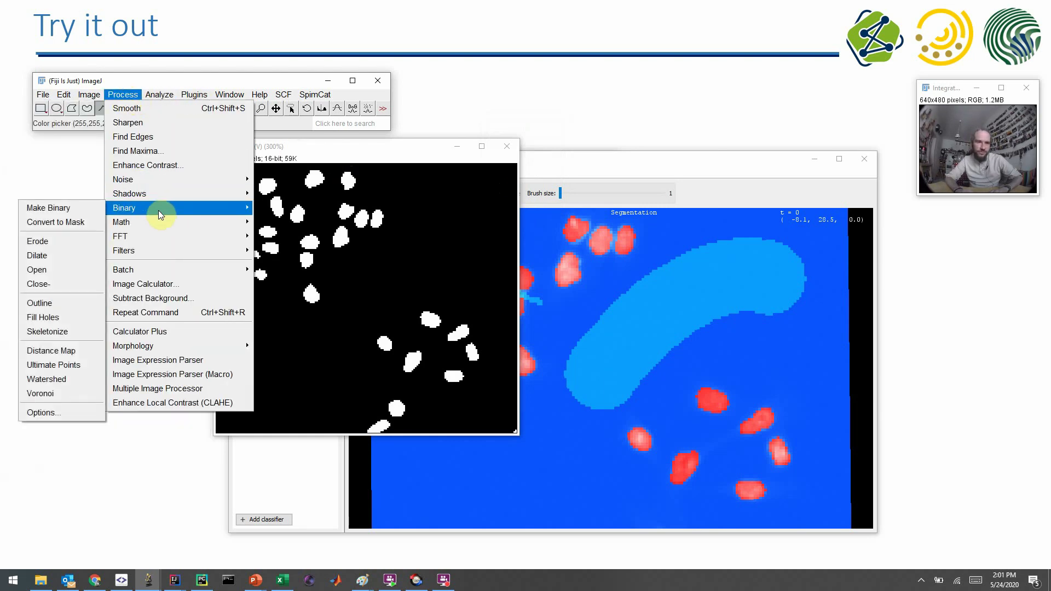
left_click(70, 257)
key("Return")
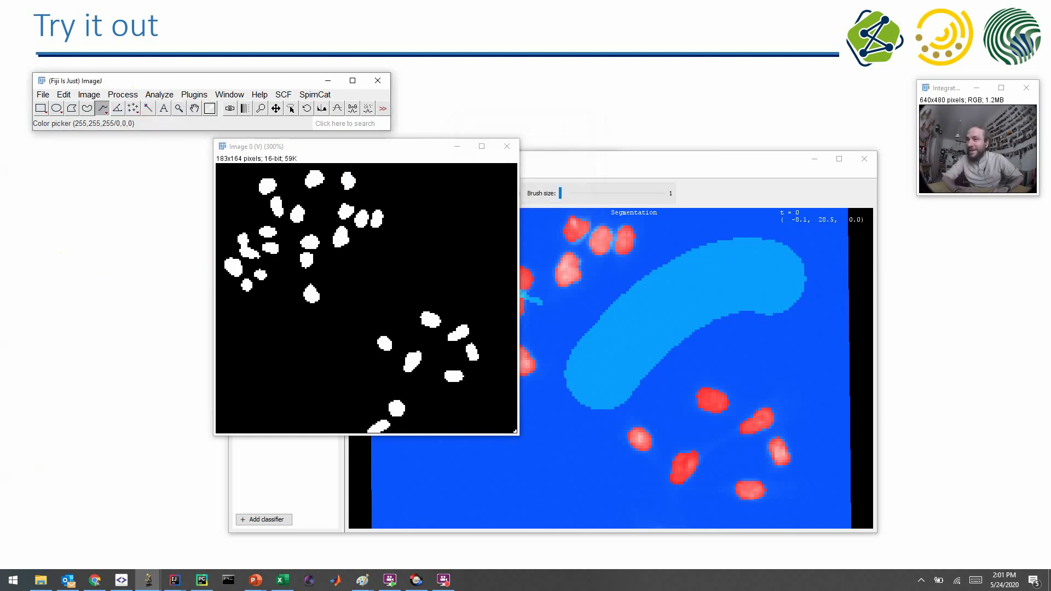
Step: Convert the multiplied mask image to 8-bit
left_click(89, 94)
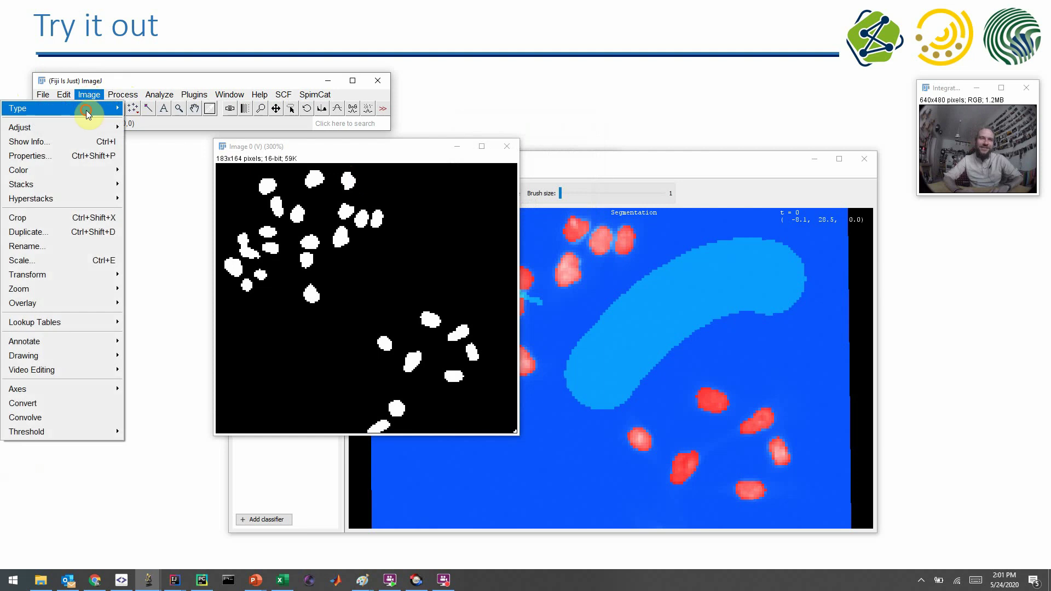
mouse_move(104, 113)
left_click(137, 108)
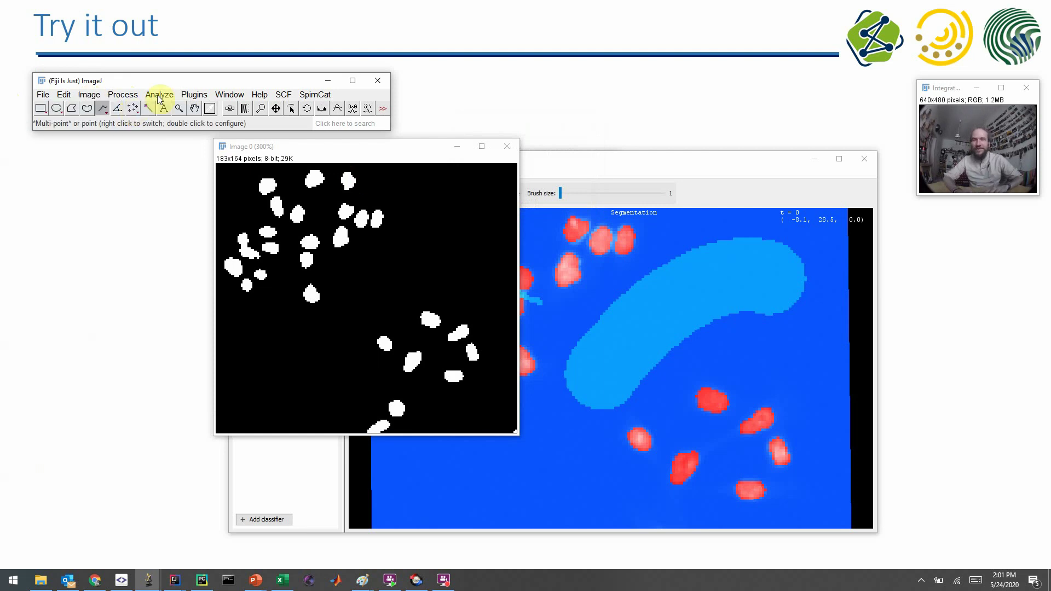
Step: Apply the binary Dilate operation to the 8-bit nuclei mask
left_click(185, 94)
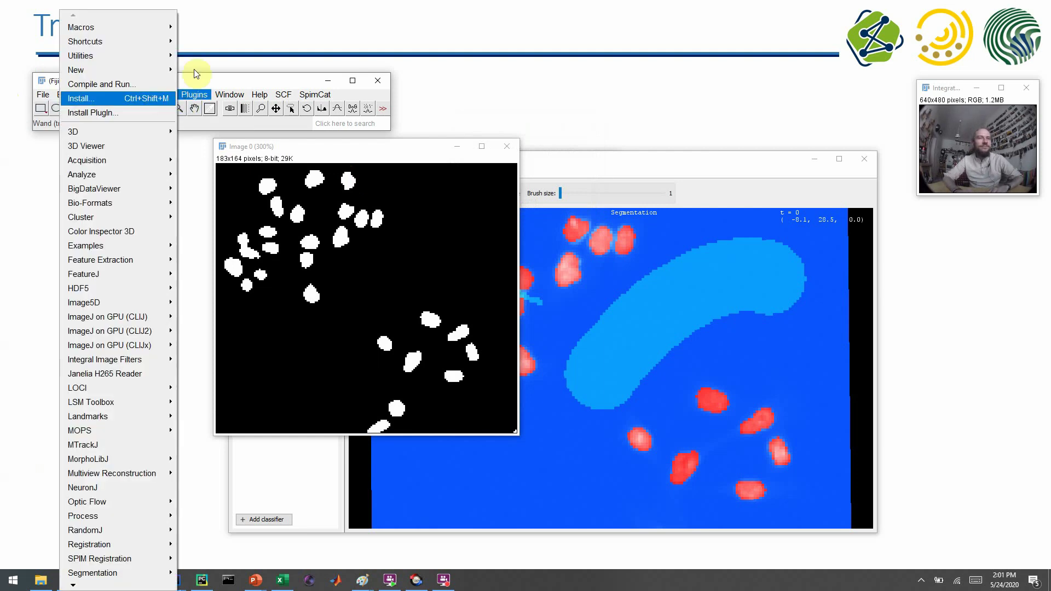
left_click(223, 80)
left_click(125, 94)
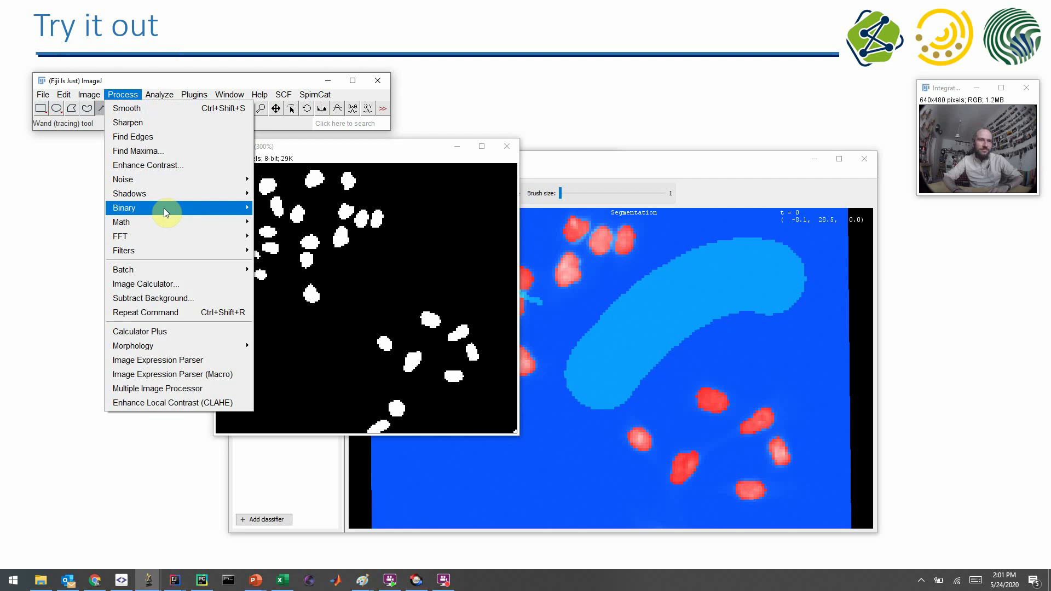
mouse_move(165, 213)
left_click(290, 258)
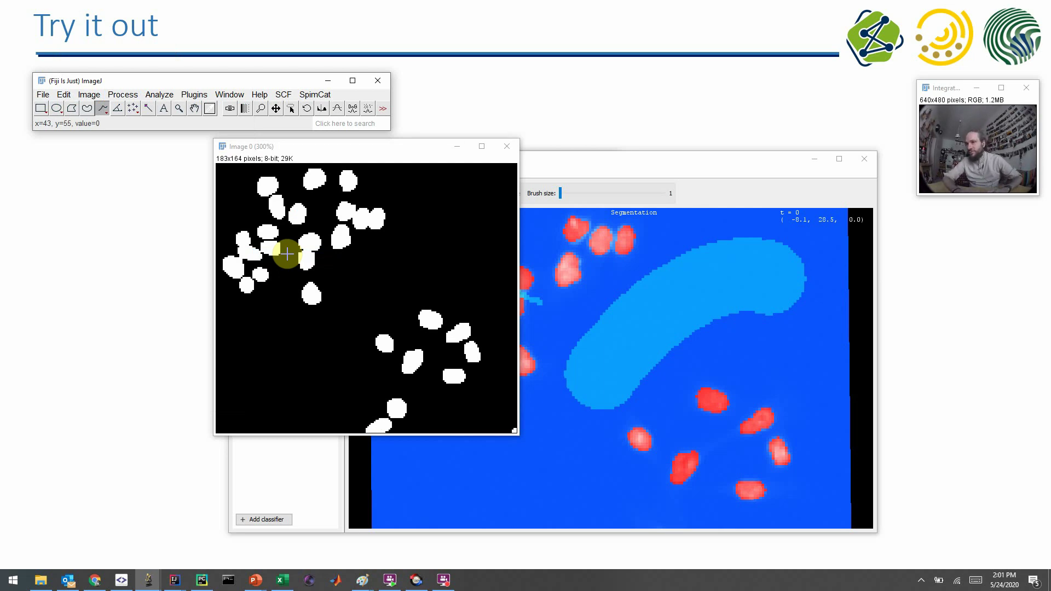
left_click(980, 279)
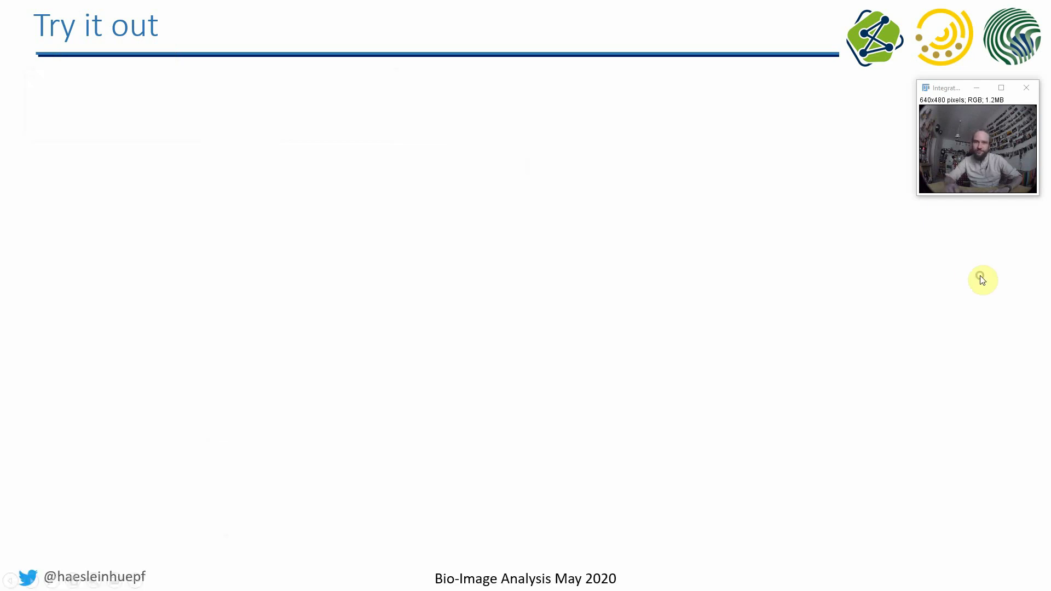
left_click(980, 279)
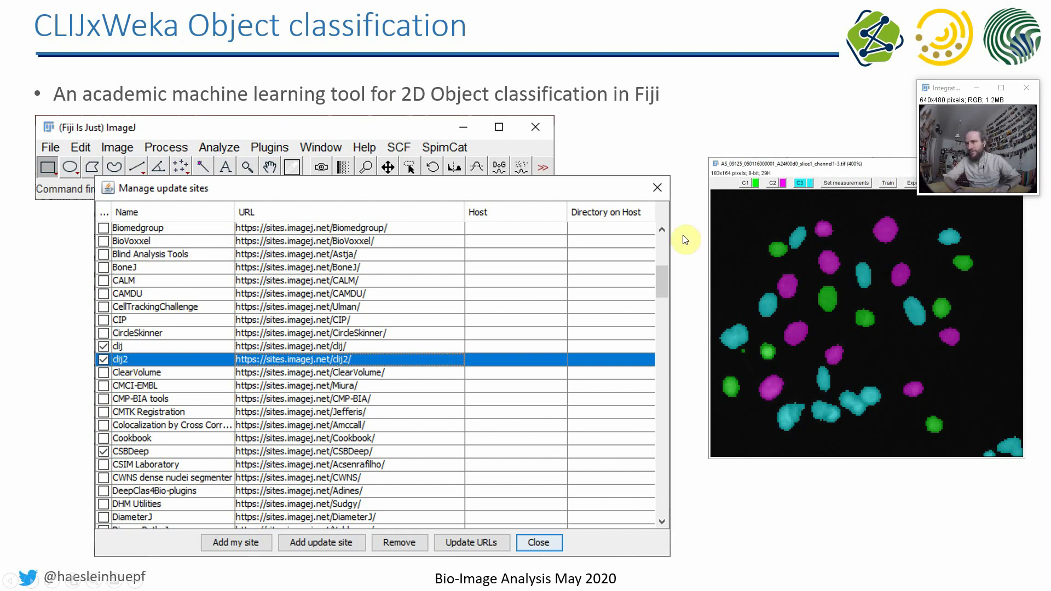
left_click(676, 140)
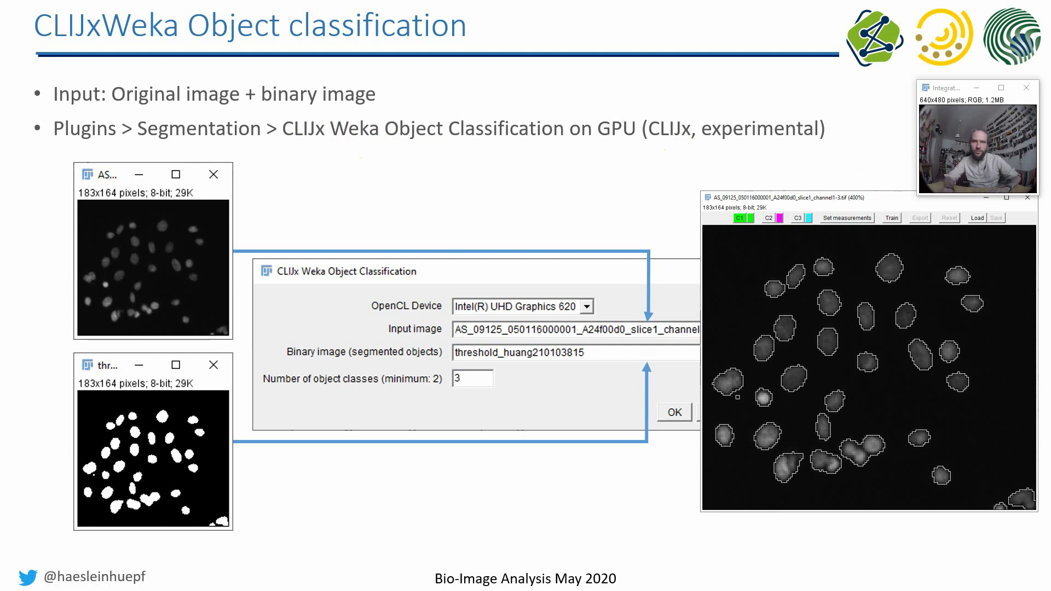
key("Right")
key("Right")
key("Right")
key("Right")
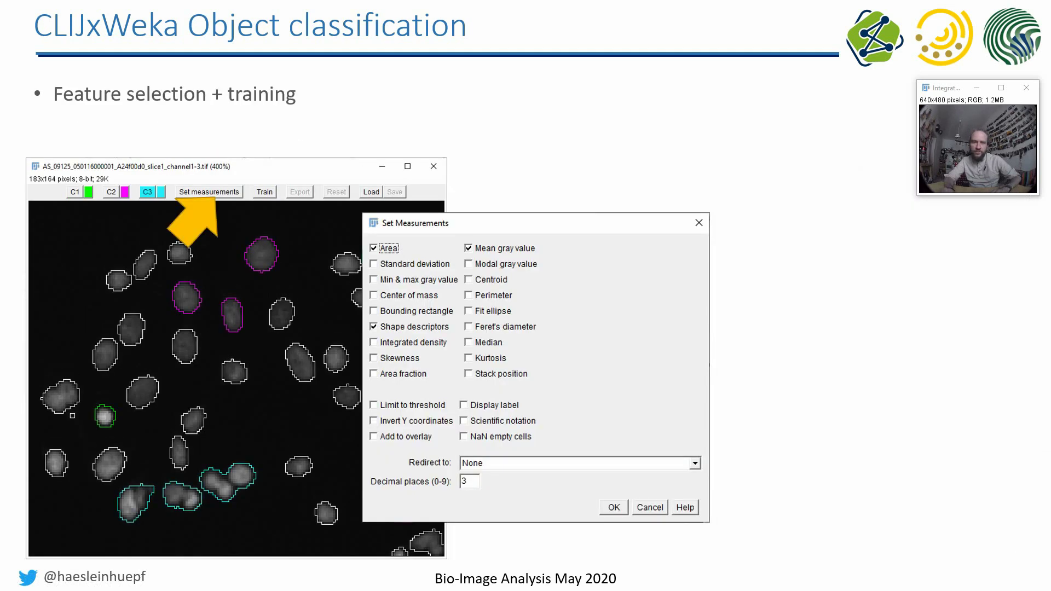
key("Right")
Step: Return to Fiji, find Threshold 'Otsu' on GPU through the search and apply it to the original nuclei image
key("alt+Tab")
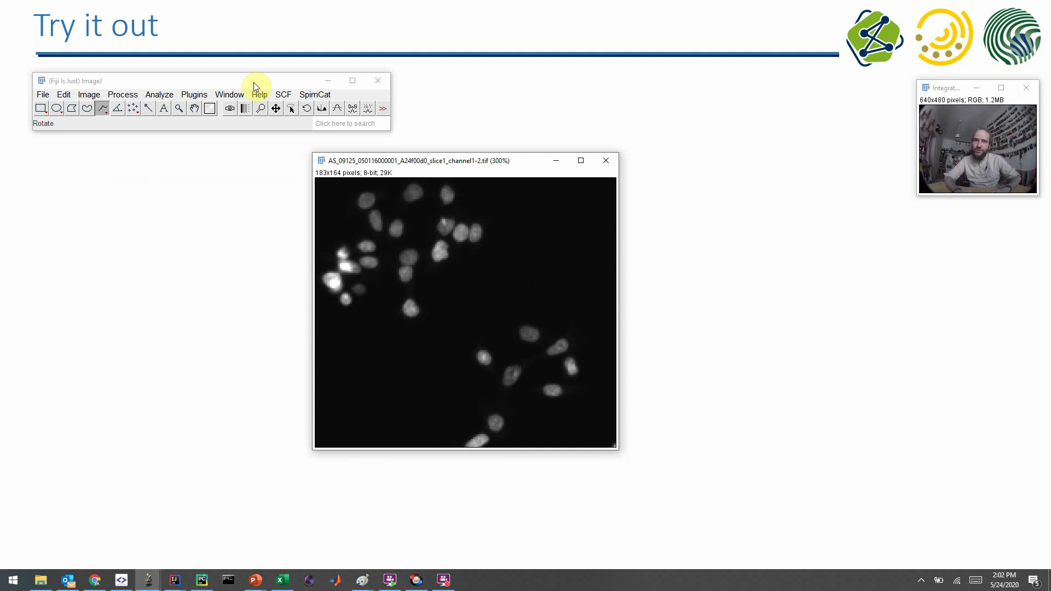
left_click_drag(402, 169, 239, 162)
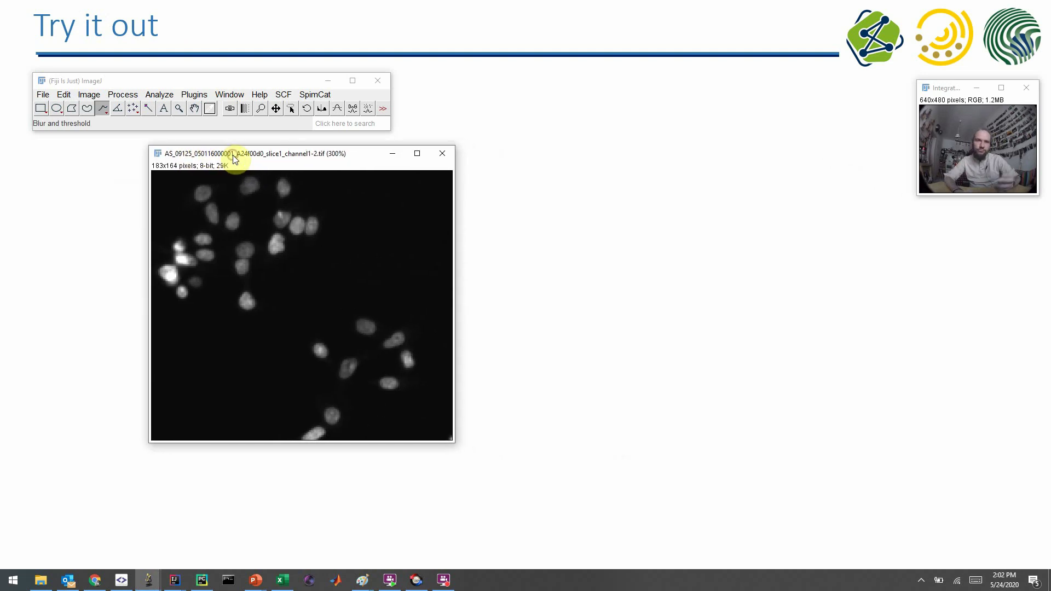
left_click(337, 123)
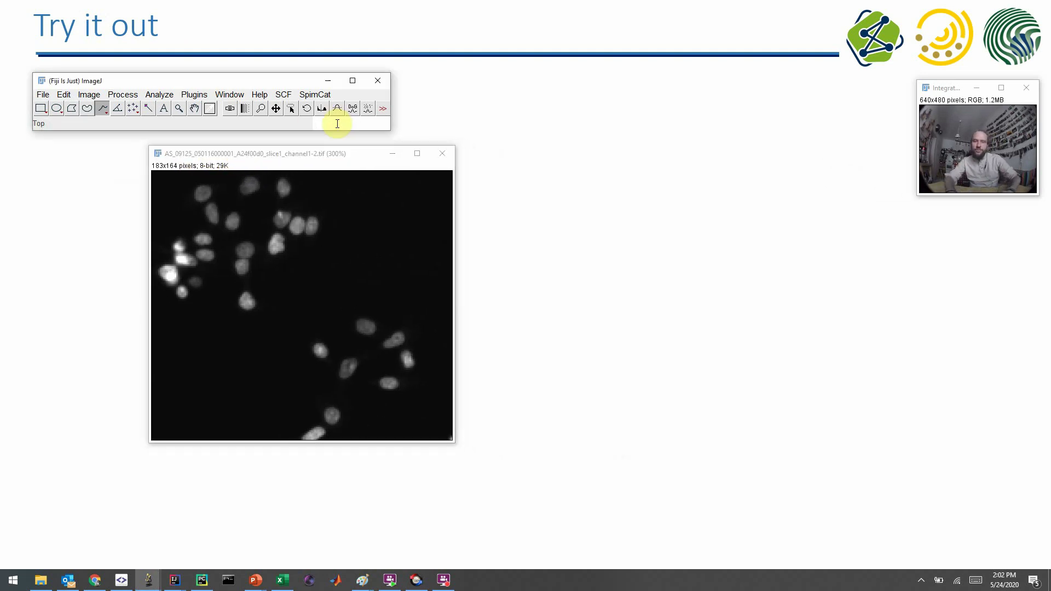
type("otsu")
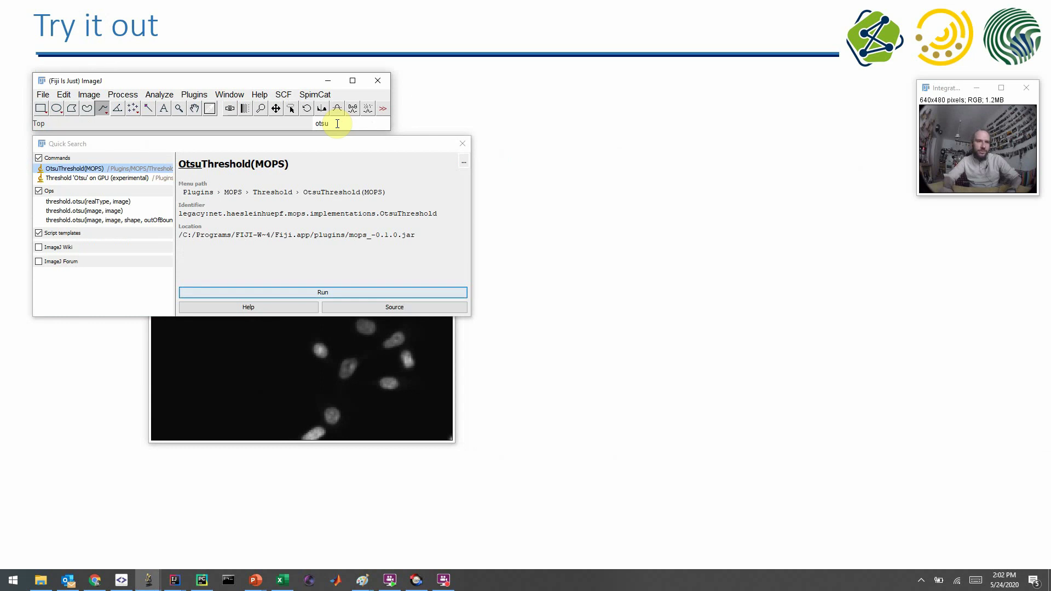
key("Down")
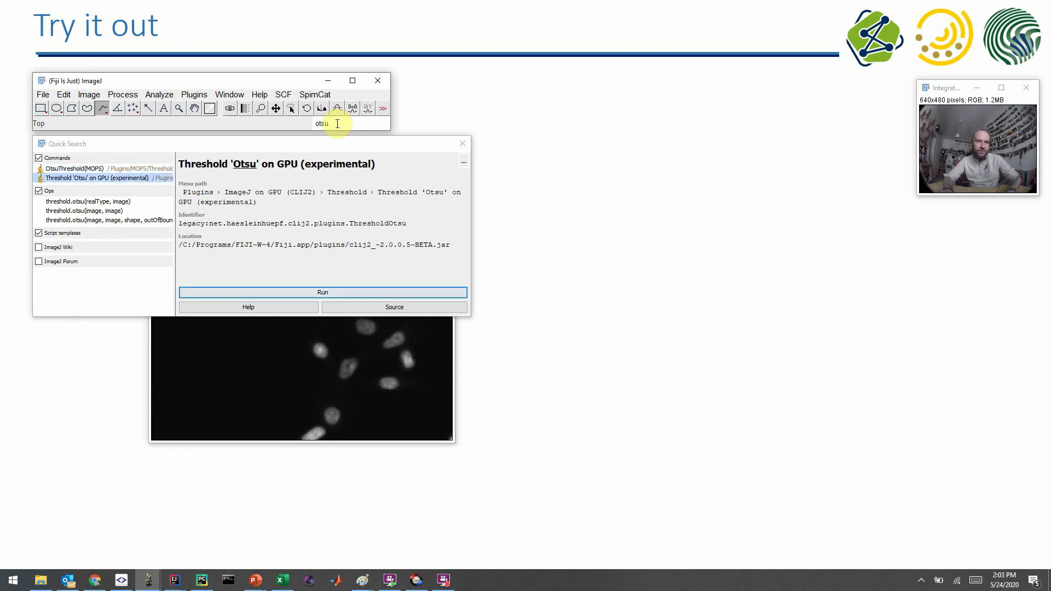
key("Return")
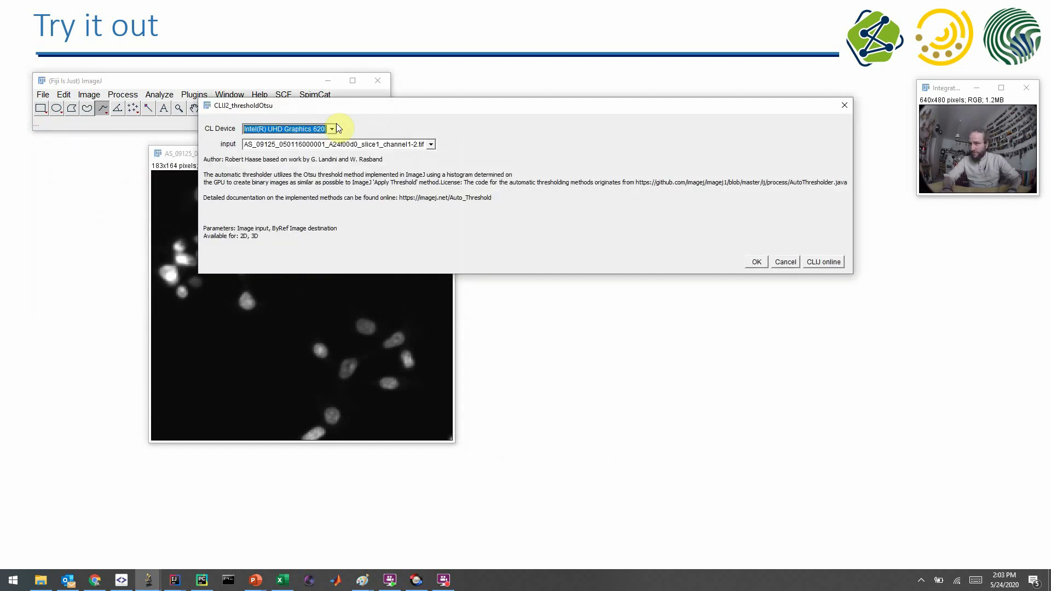
key("Return")
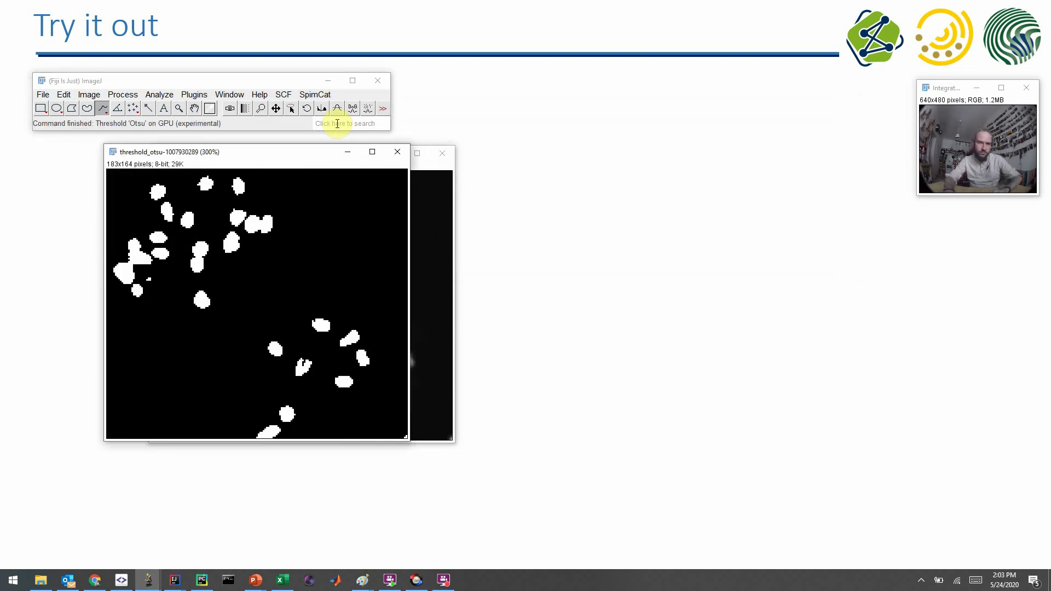
Step: Reduce the Otsu mask and the original nuclei image to 200% zoom and arrange the mask below the original
key("minus")
left_click(137, 218)
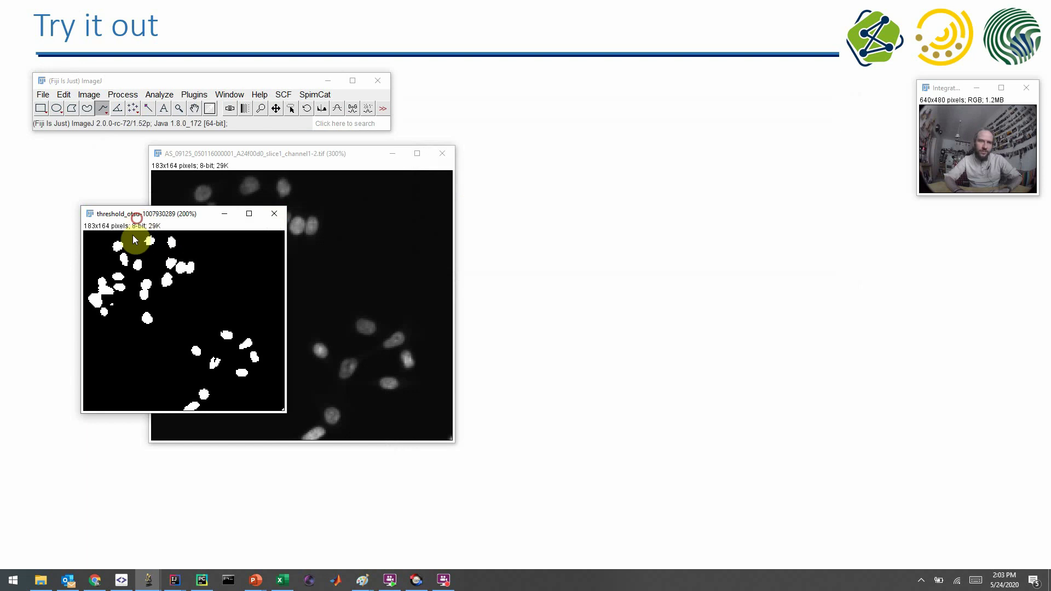
left_click_drag(135, 216, 136, 327)
left_click(307, 155)
key("minus")
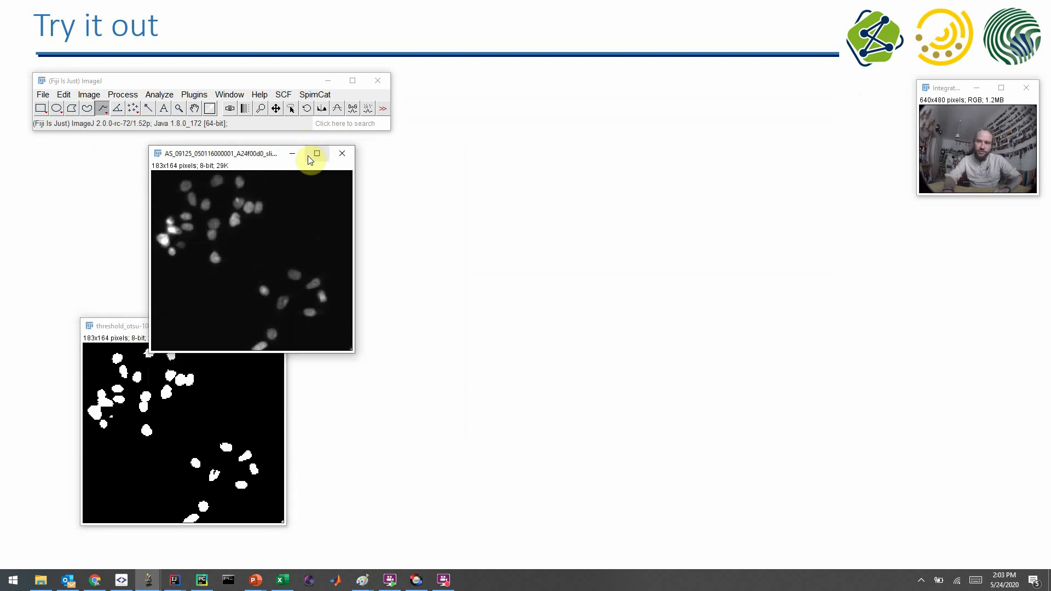
left_click_drag(253, 155, 182, 154)
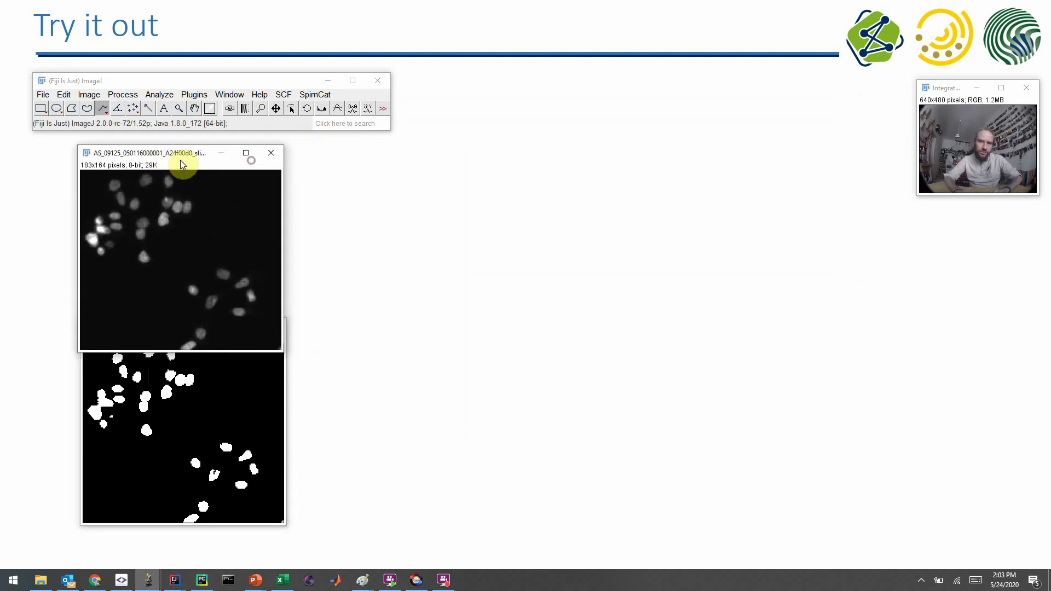
left_click(144, 512)
left_click_drag(156, 334, 155, 378)
Step: Find CLIJx Weka Object Classification through the search and launch it
left_click(329, 124)
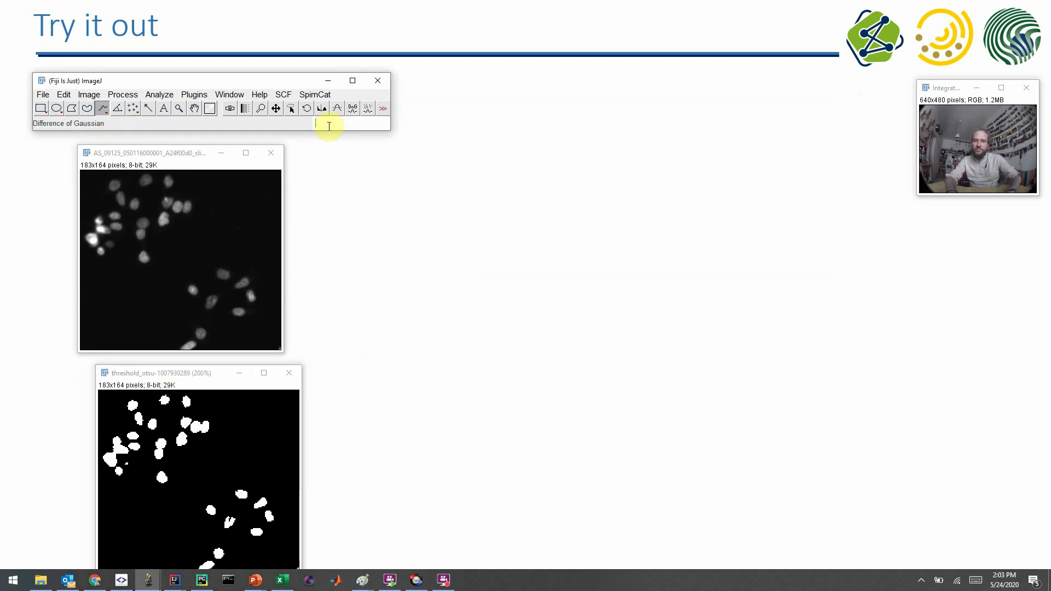
type("obje")
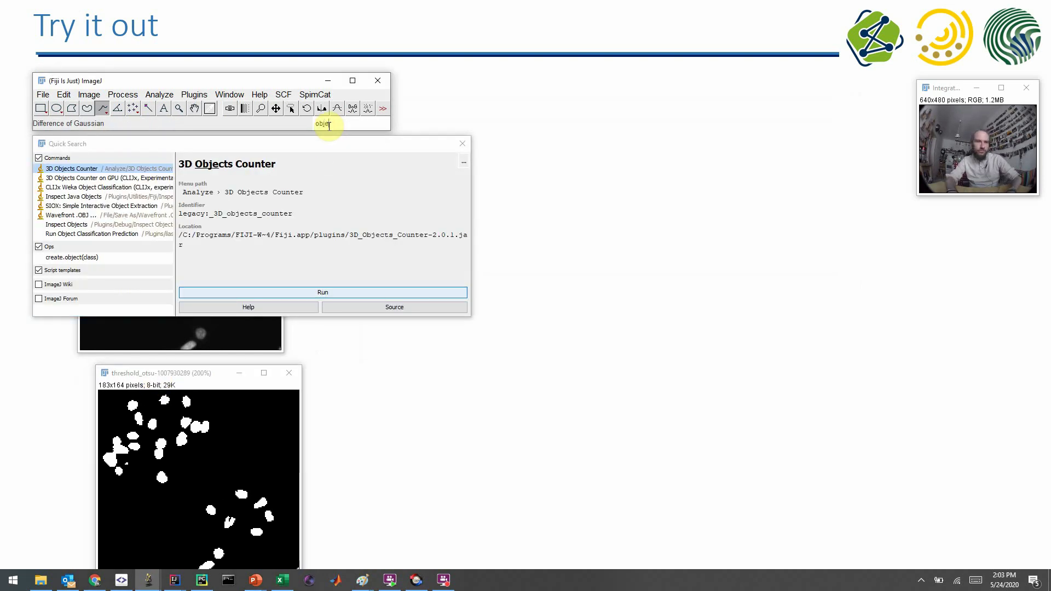
type("ct")
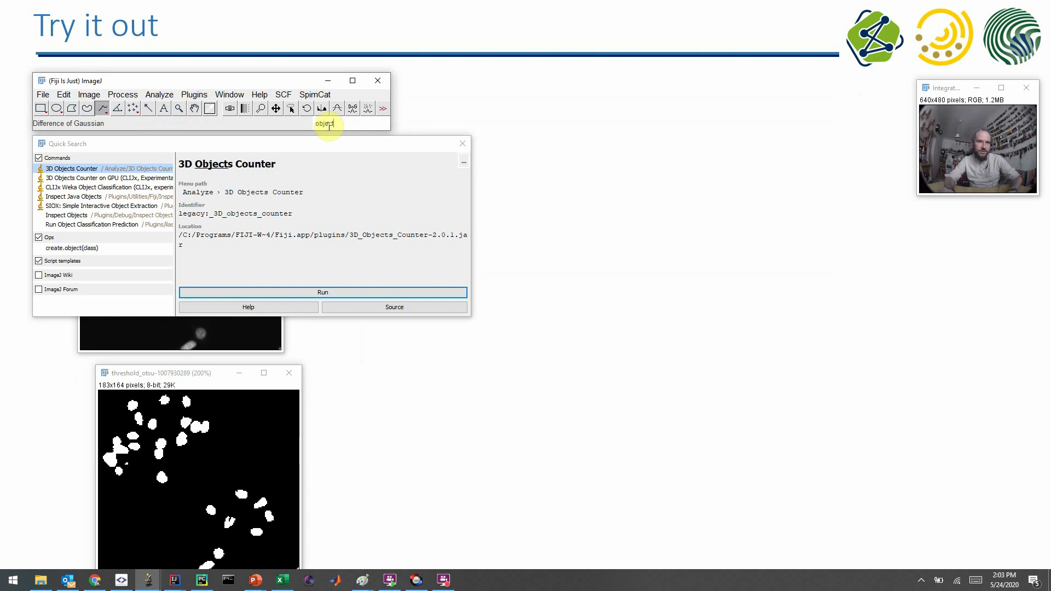
key("Down")
key("Down")
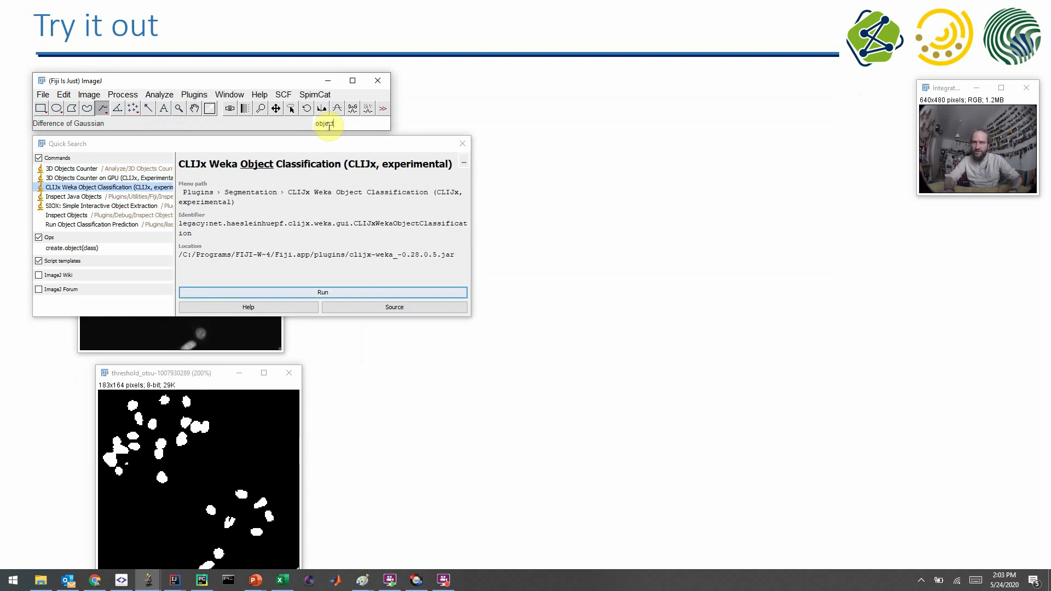
key("Return")
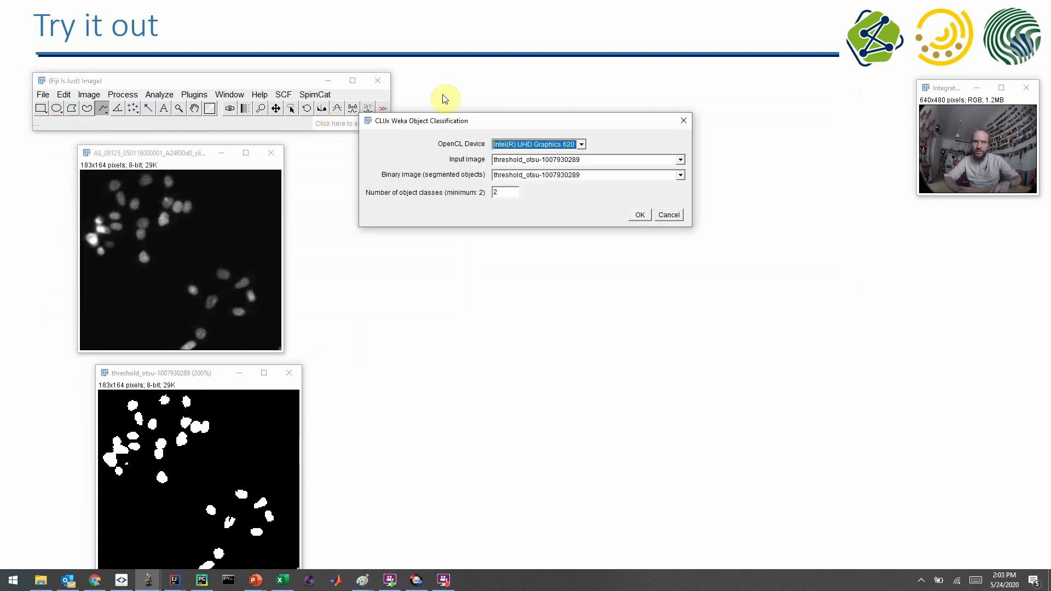
left_click_drag(480, 122, 460, 280)
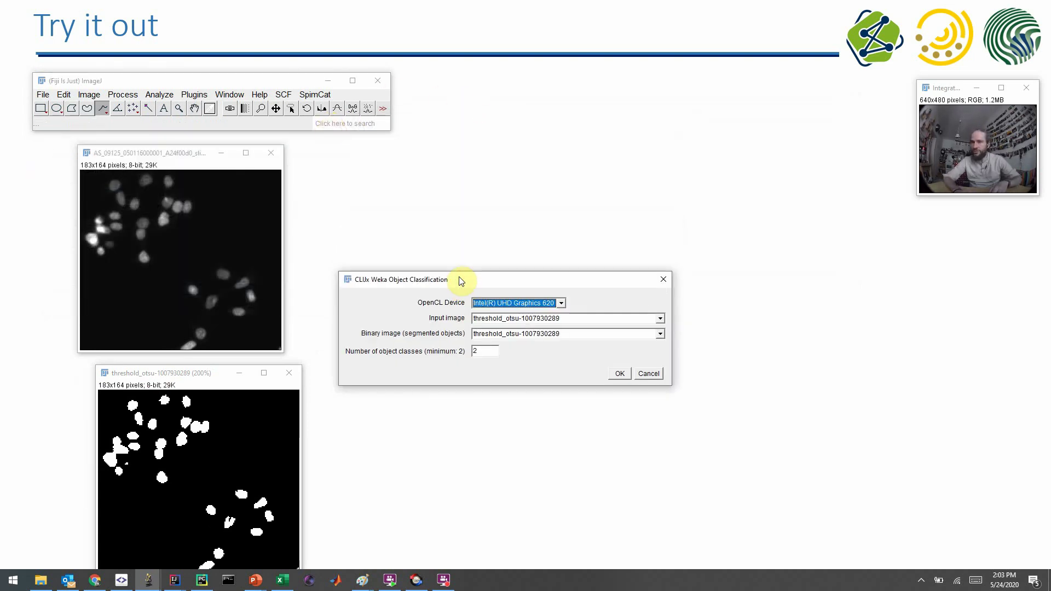
left_click(496, 320)
left_click(495, 329)
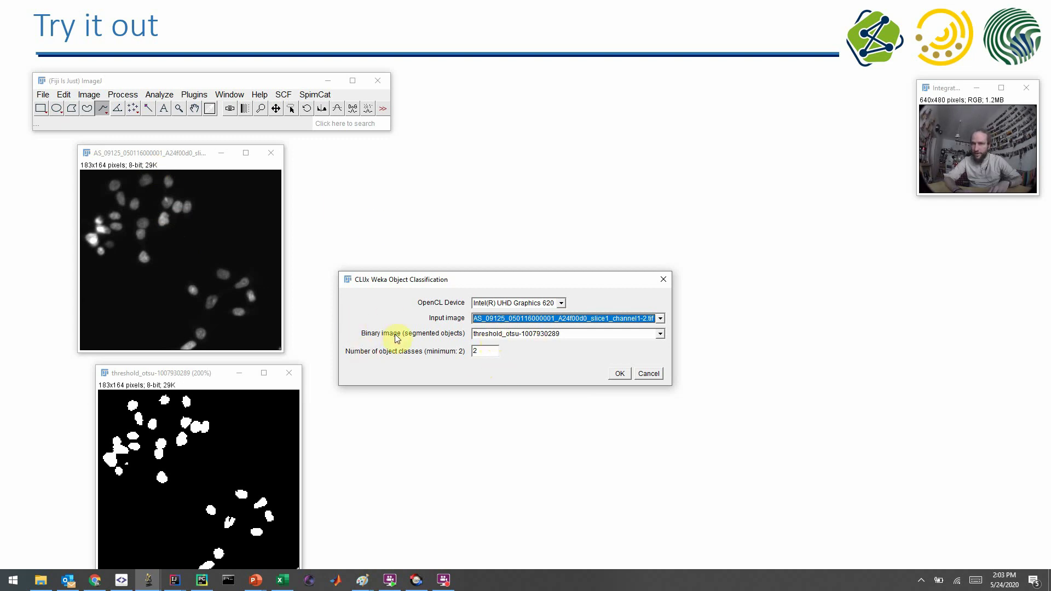
double_click(488, 351)
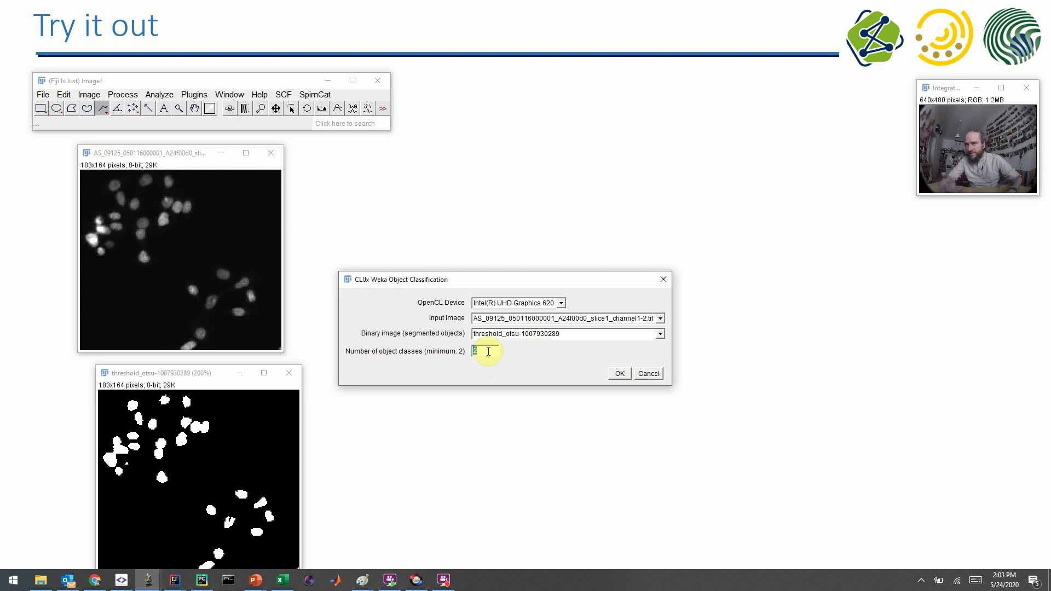
type("3")
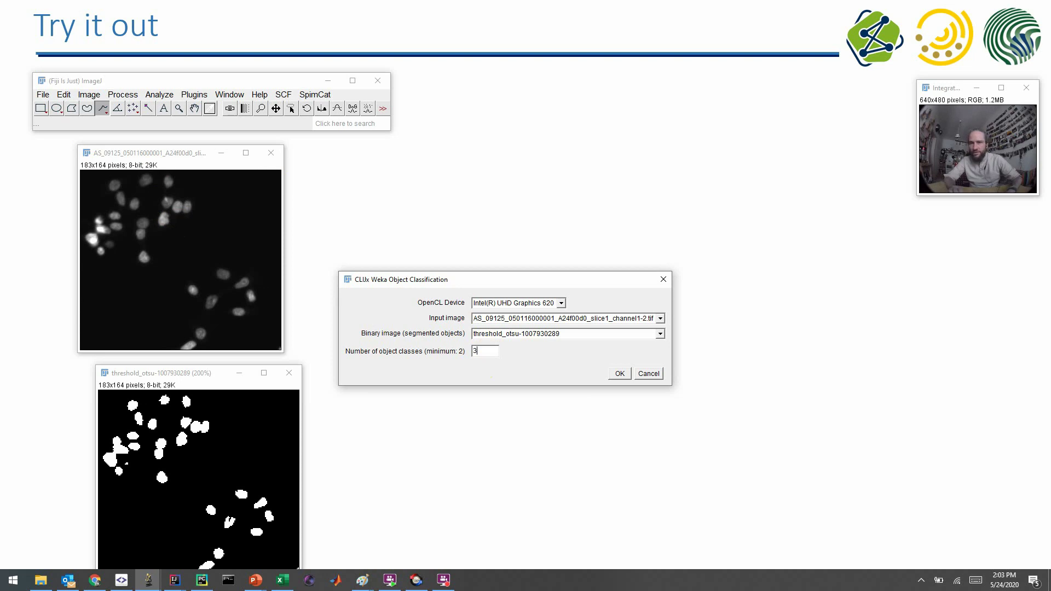
left_click(628, 376)
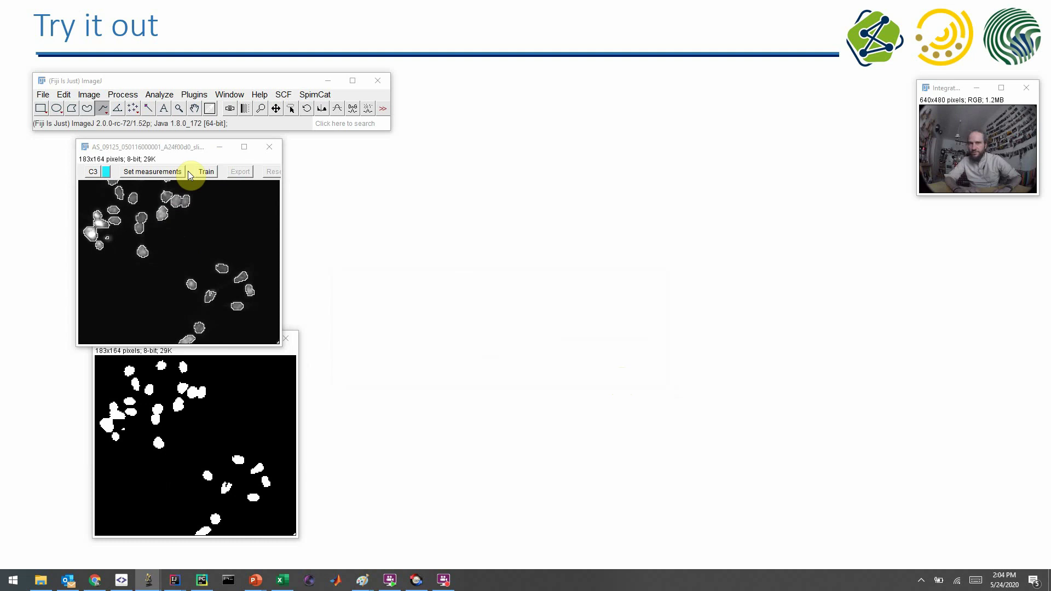
Step: Enlarge the classification image to 400% and label two isolated nuclei in its lower-right group as class C3
left_click_drag(180, 148, 383, 153)
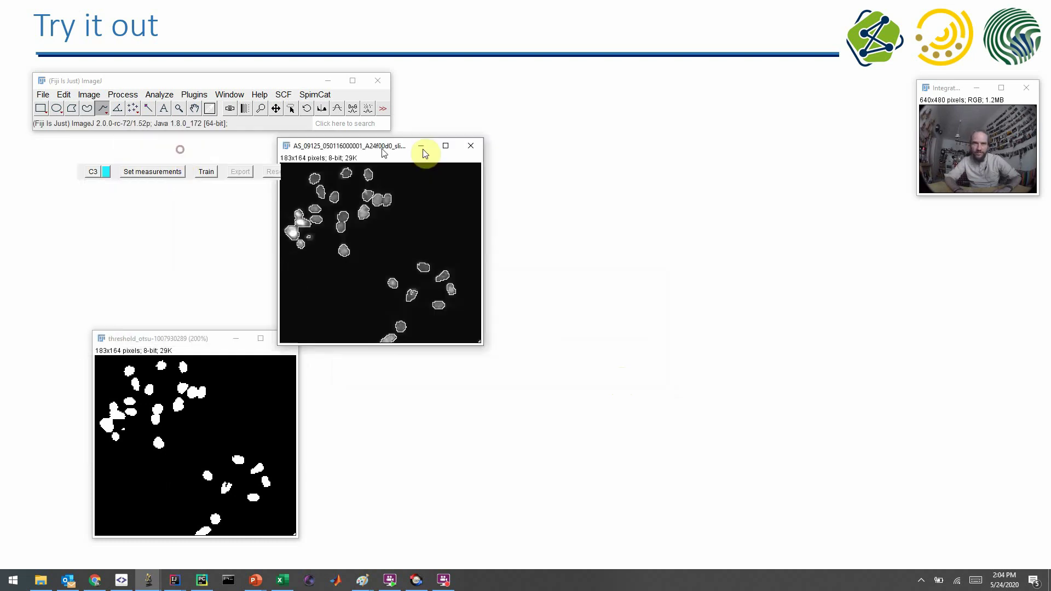
key("plus")
key("plus")
key("plus")
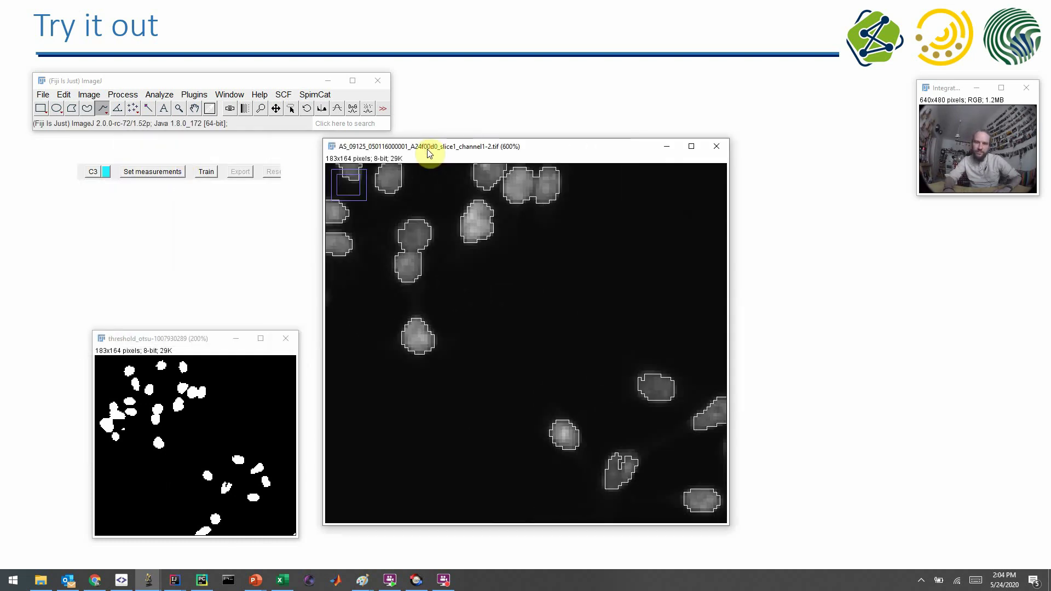
key("minus")
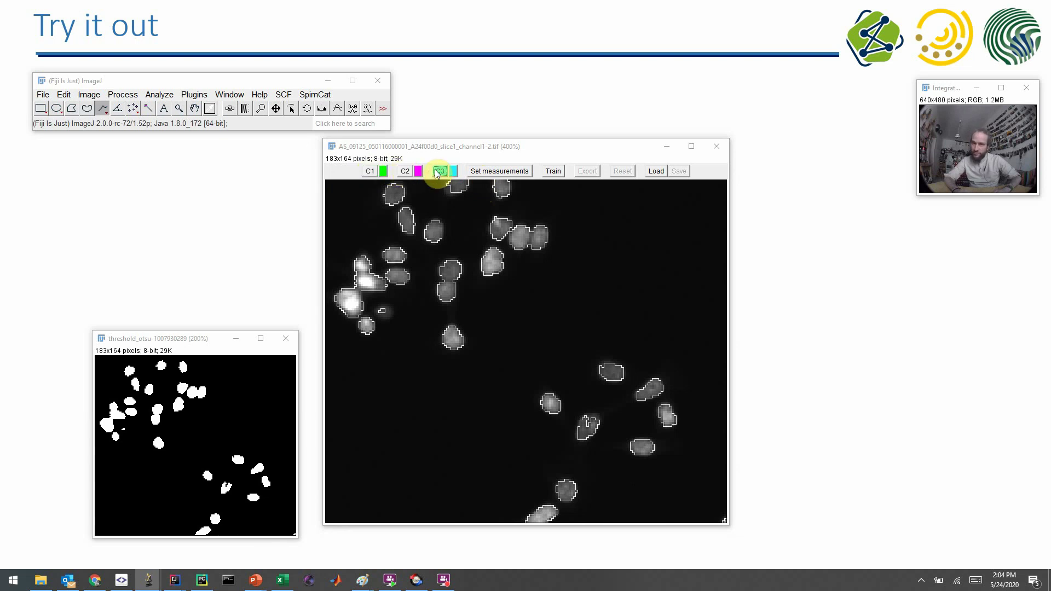
left_click(613, 371)
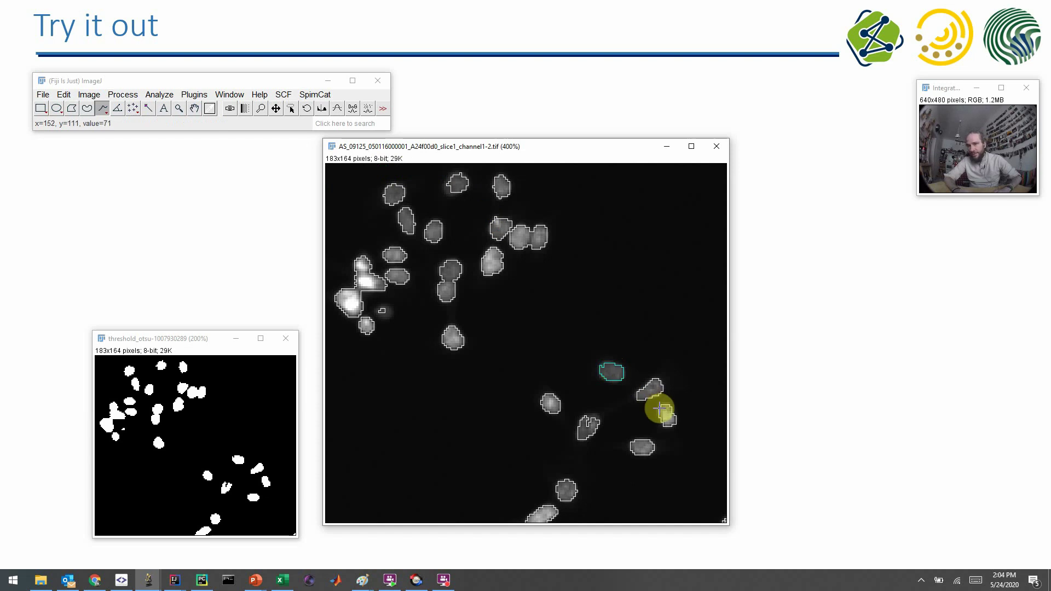
left_click(666, 413)
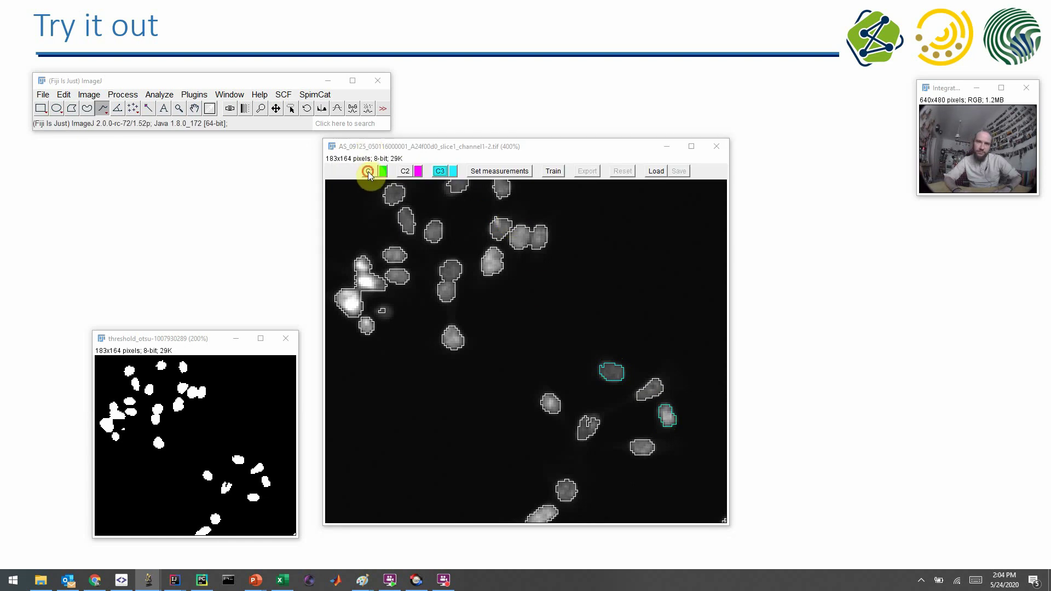
Step: Label the bright clumped nuclei as class C1 and the touching nuclei near the image's upper edge as class C2
left_click(356, 302)
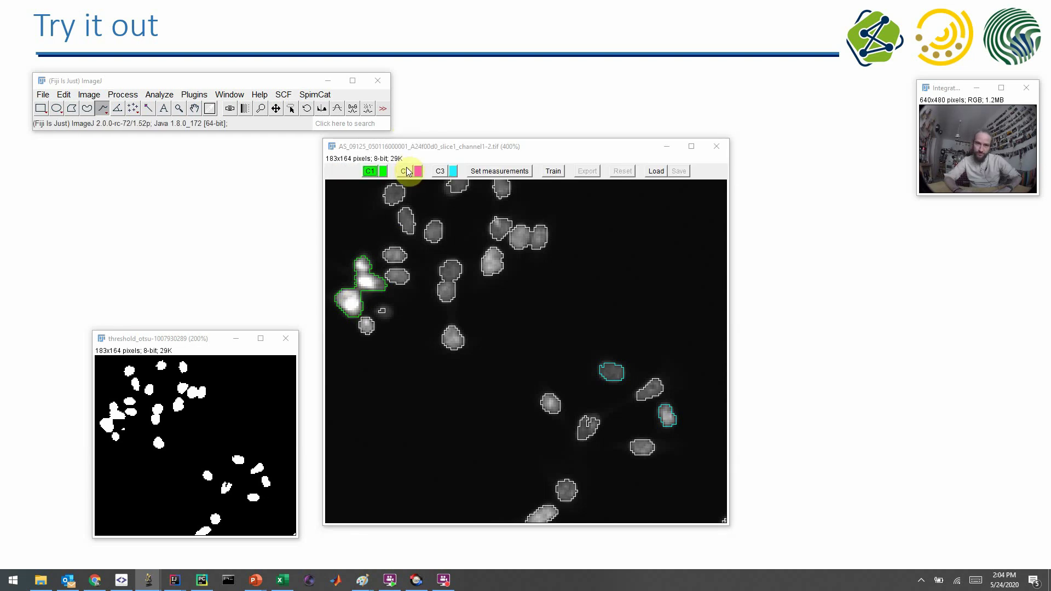
left_click(529, 239)
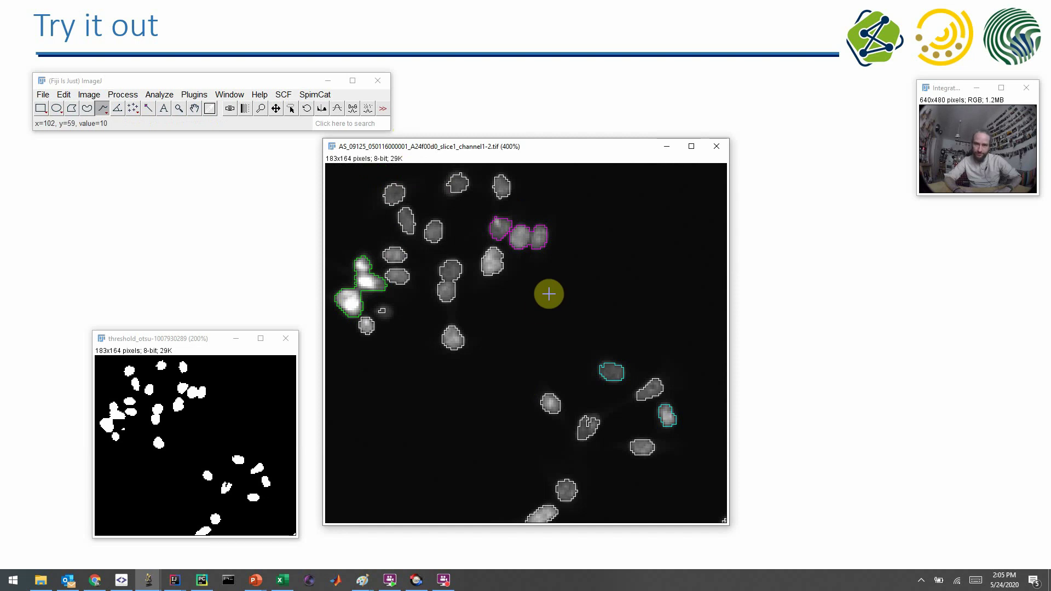
Step: Confirm area, mean gray value and shape descriptors as the measurements for the object classifier
left_click(496, 173)
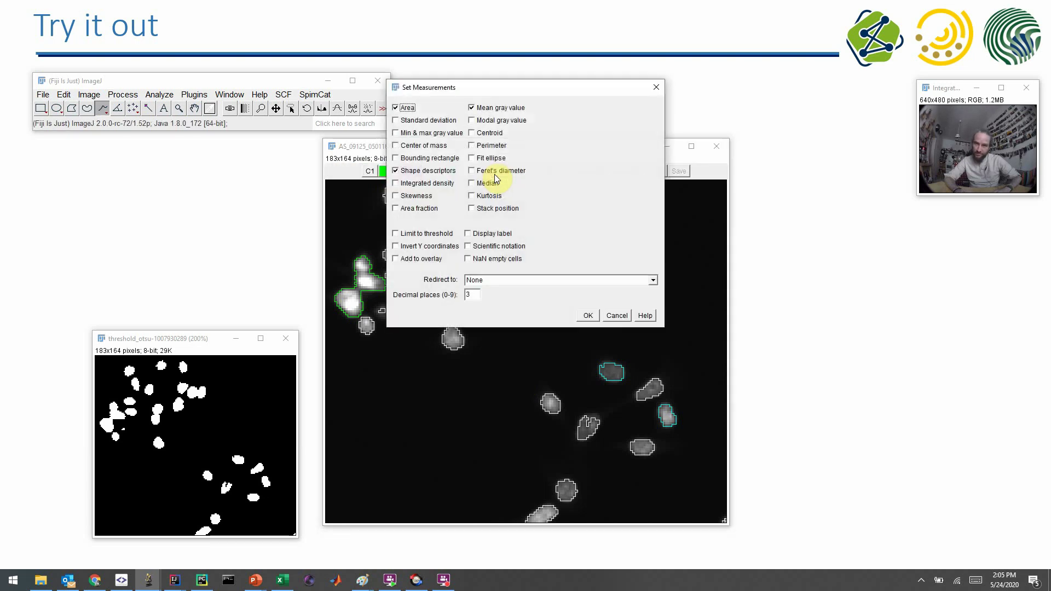
left_click_drag(481, 88, 761, 255)
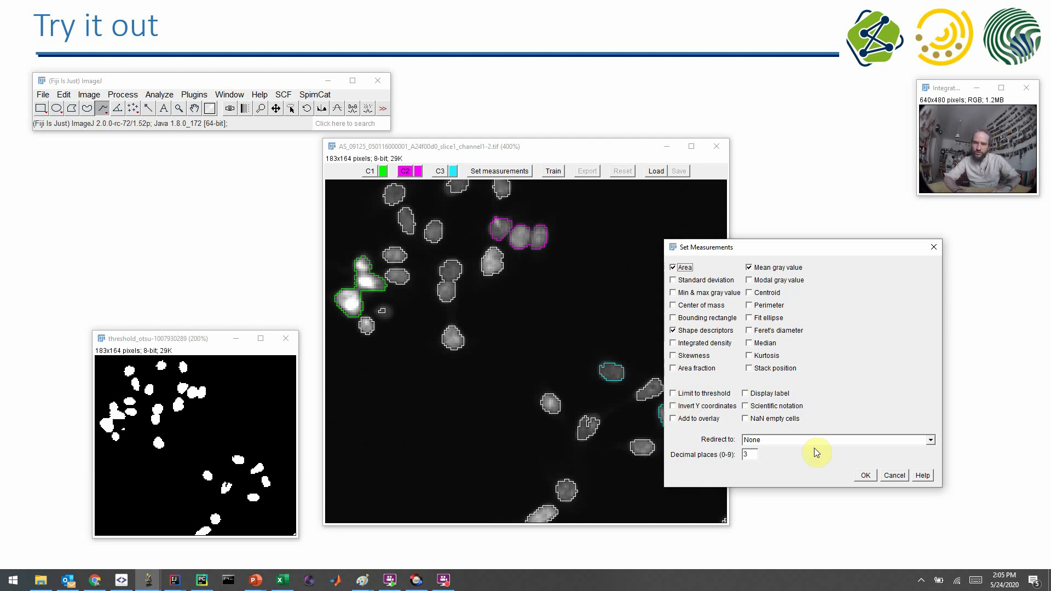
left_click(865, 476)
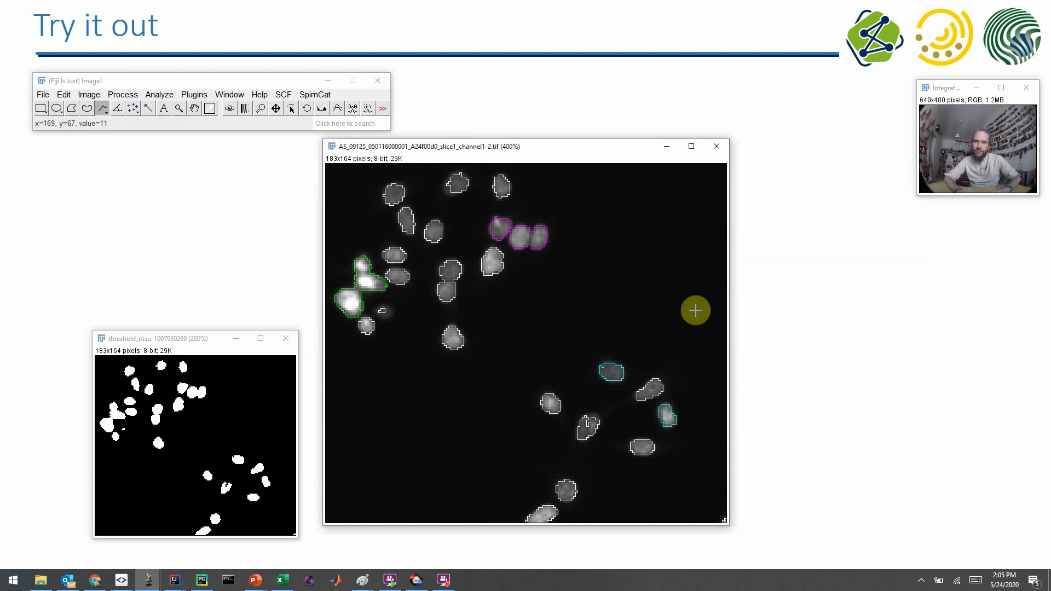
Step: Train the object classifier on the labelled nuclei, moving the training table clear of the image and bringing the classified image to the front
left_click(553, 171)
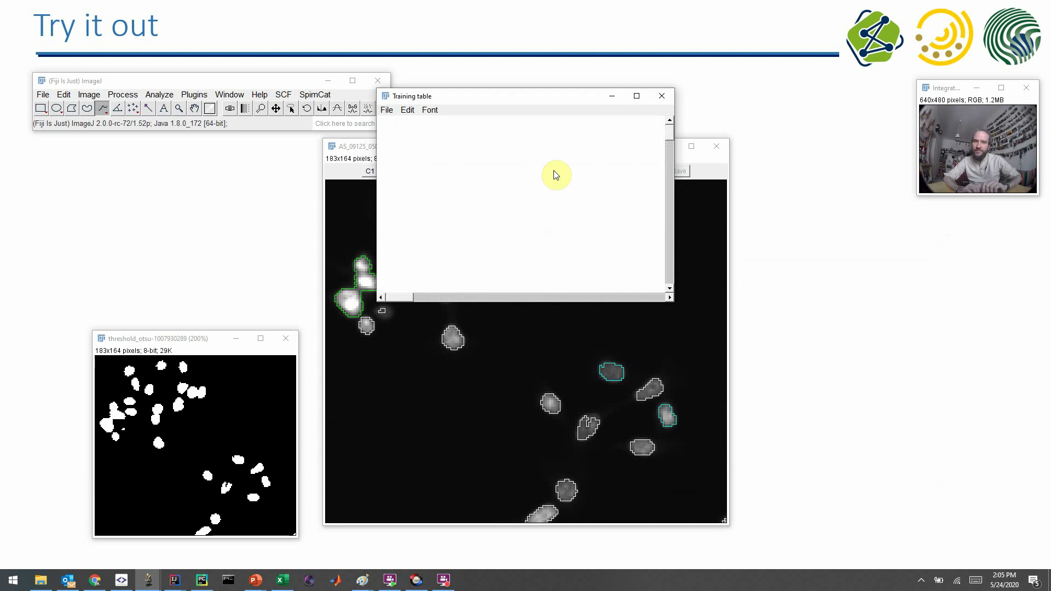
left_click_drag(428, 96, 848, 303)
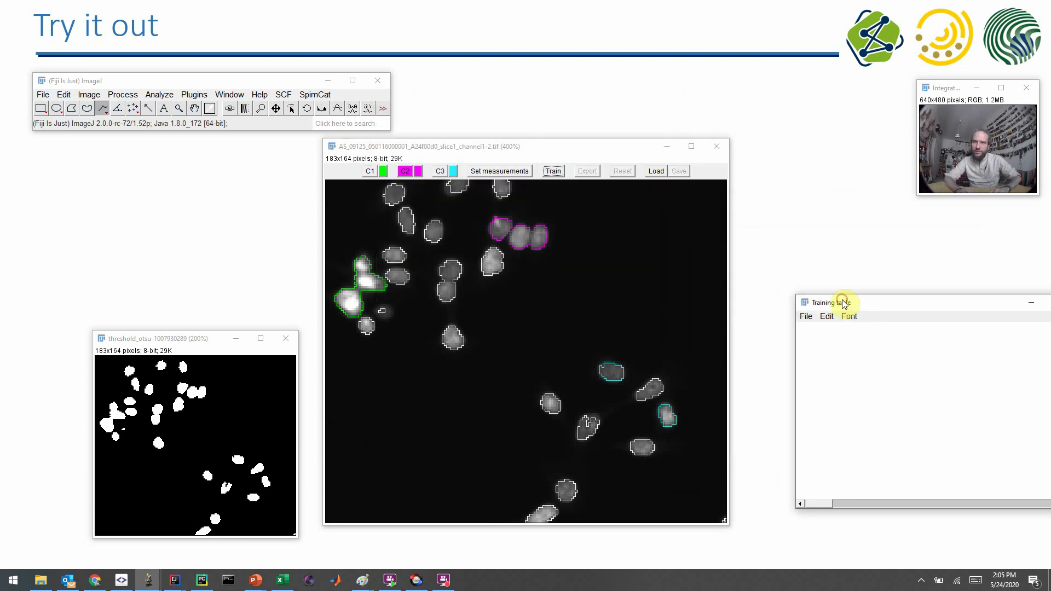
left_click(490, 146)
left_click_drag(490, 142, 490, 138)
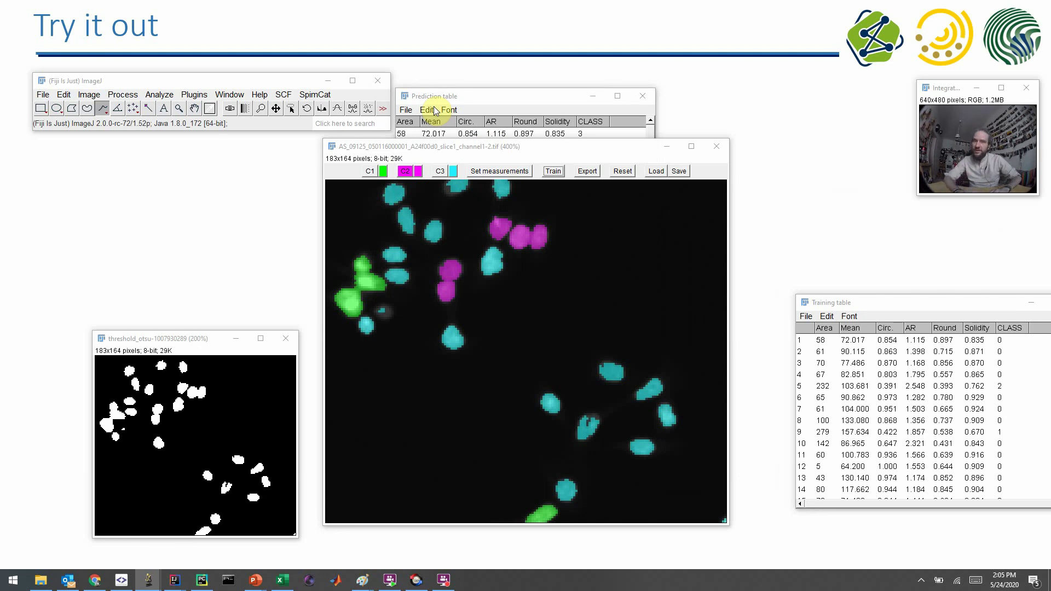
left_click(518, 172)
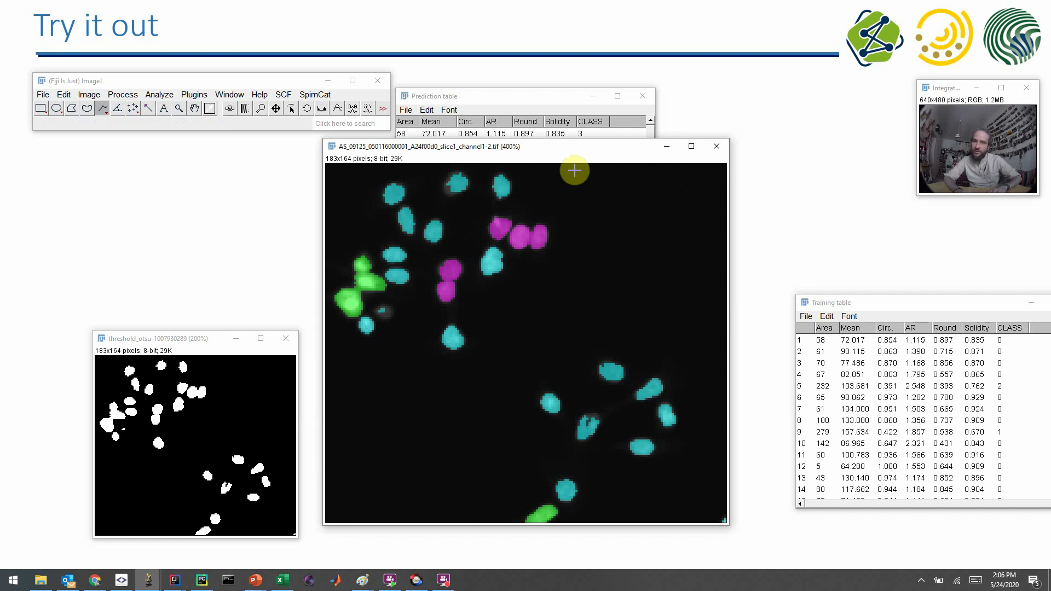
mouse_move(646, 178)
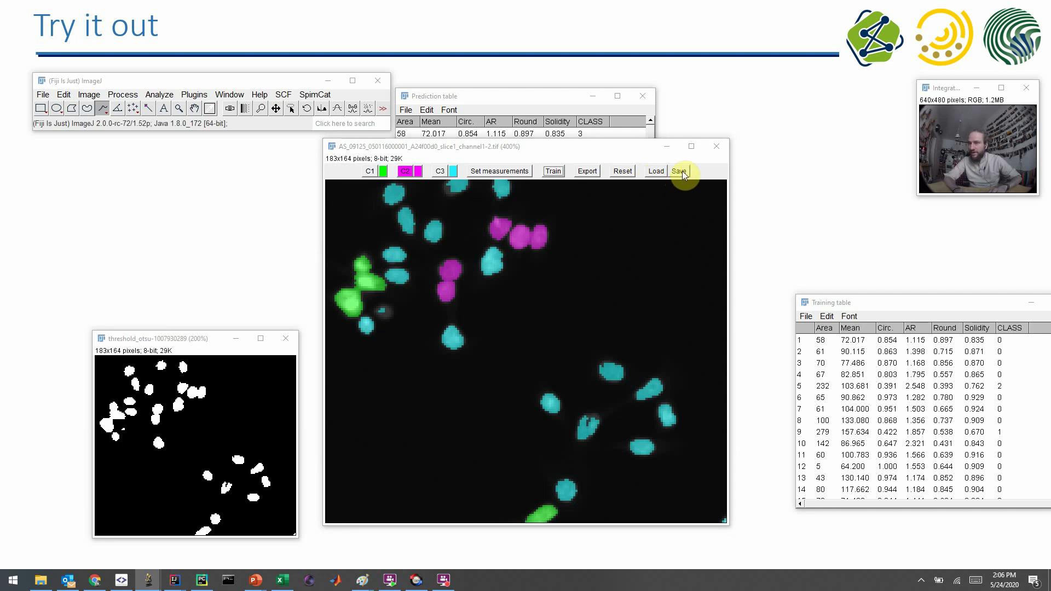